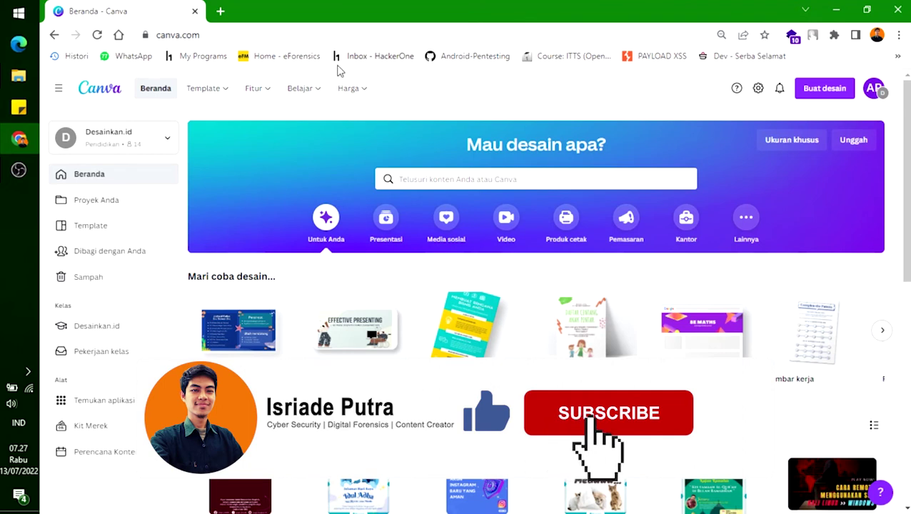
scroll(468, 327, down, 5)
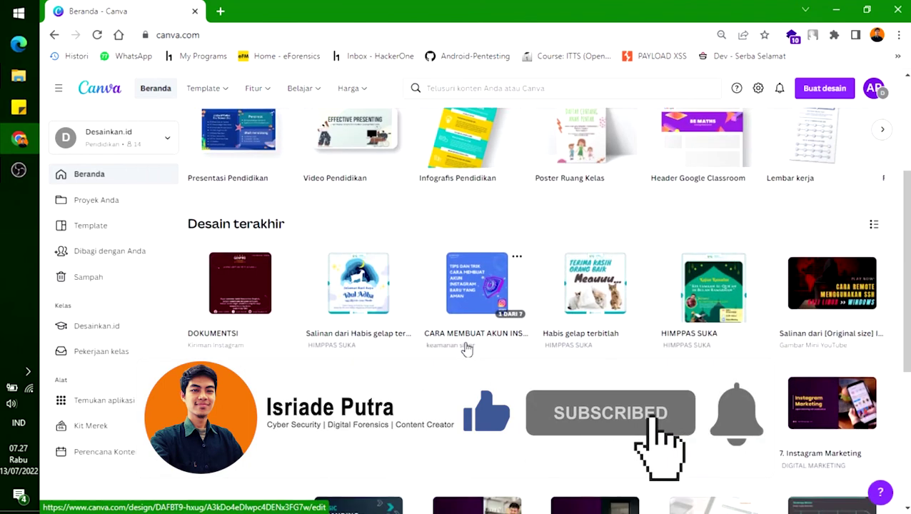
scroll(474, 346, up, 5)
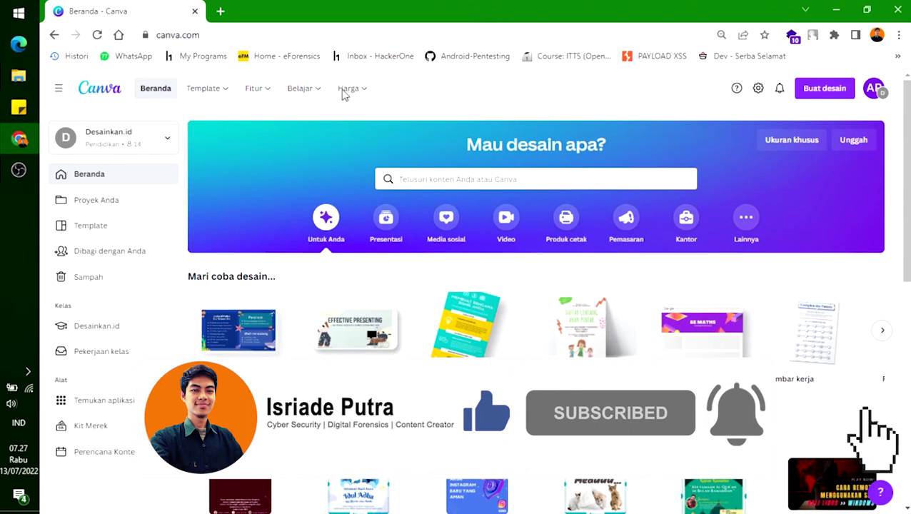
Step: Switch to the Pictures folder in File Explorer, preview the orange fruit photo and close the preview
mouse_move(19, 75)
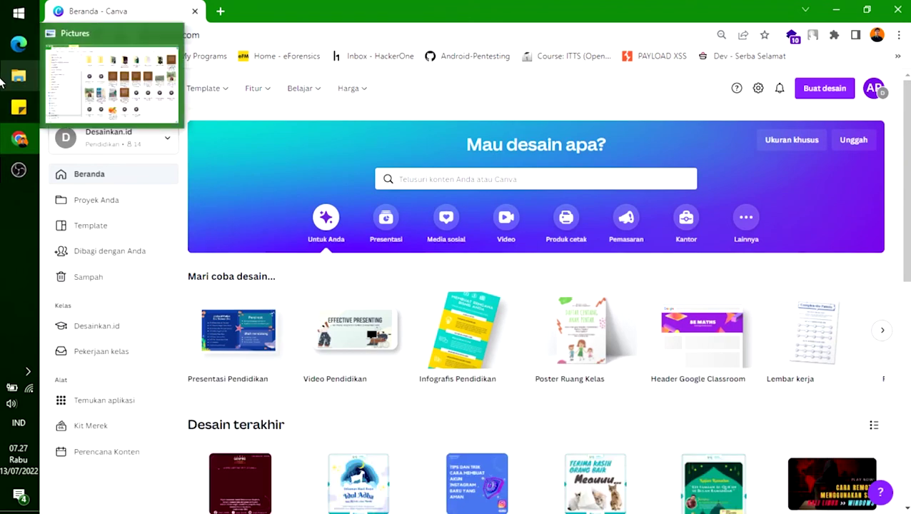
click(125, 94)
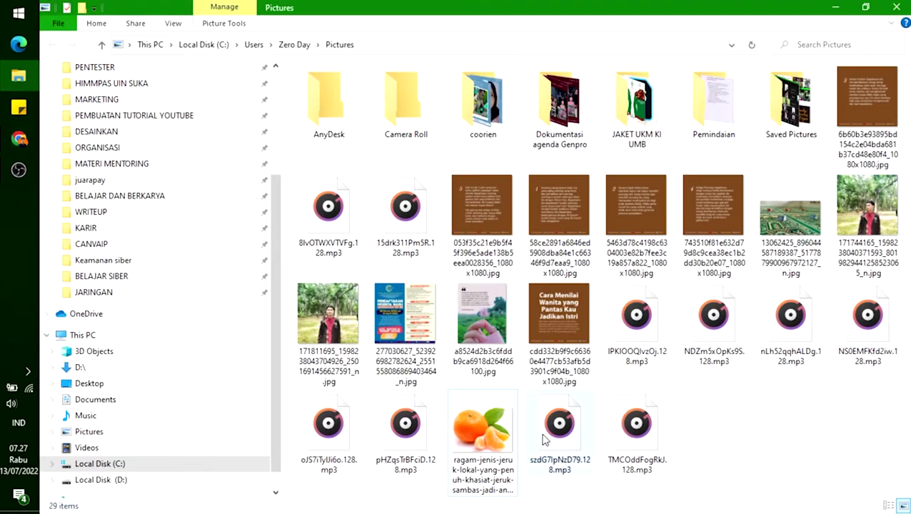
double_click(470, 426)
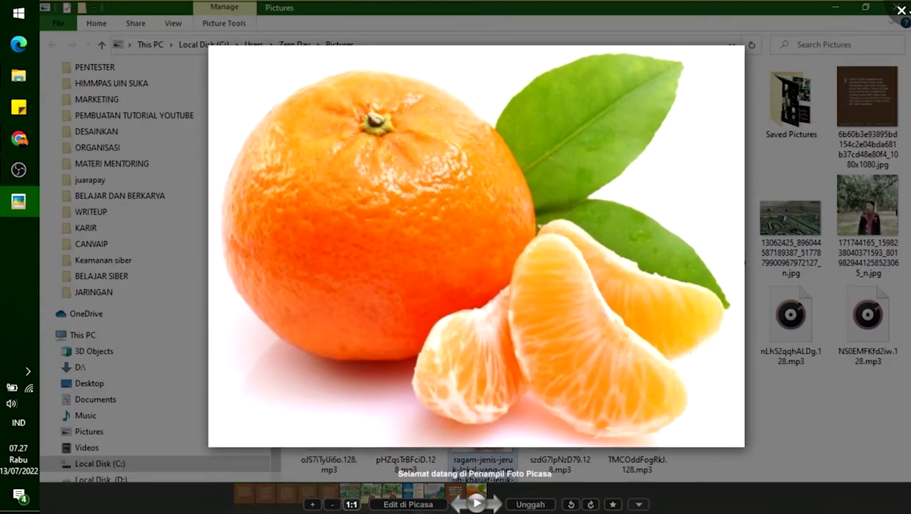
click(901, 11)
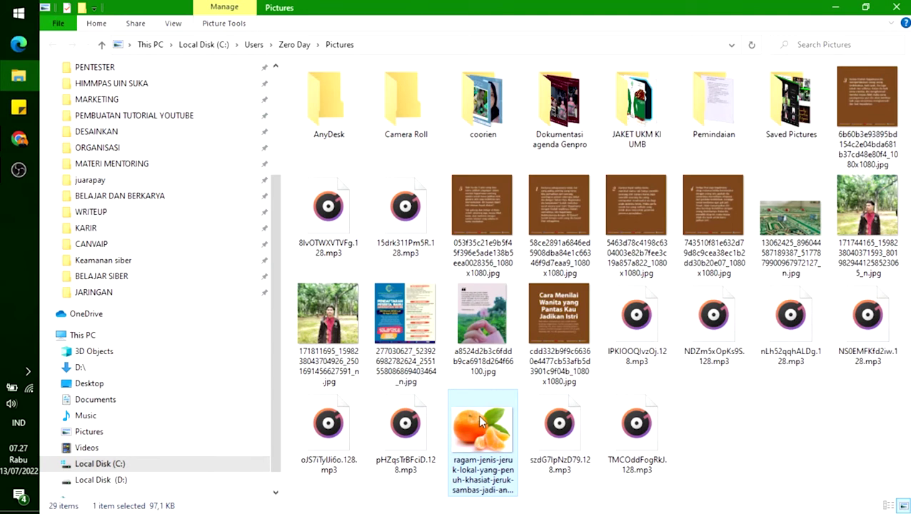
Step: Switch back to Canva in Chrome, search the design types for "ins" and create a blank 1080 × 1080 Konten Instagram design
click(19, 139)
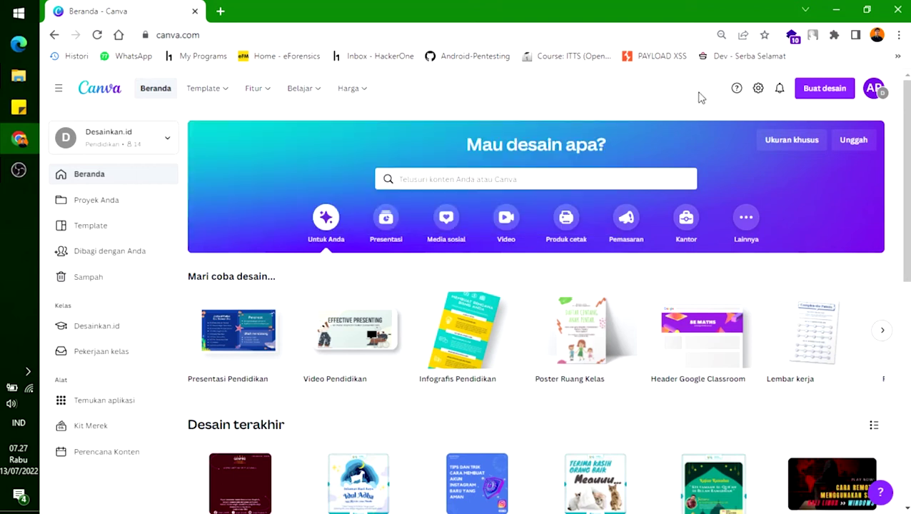
click(826, 96)
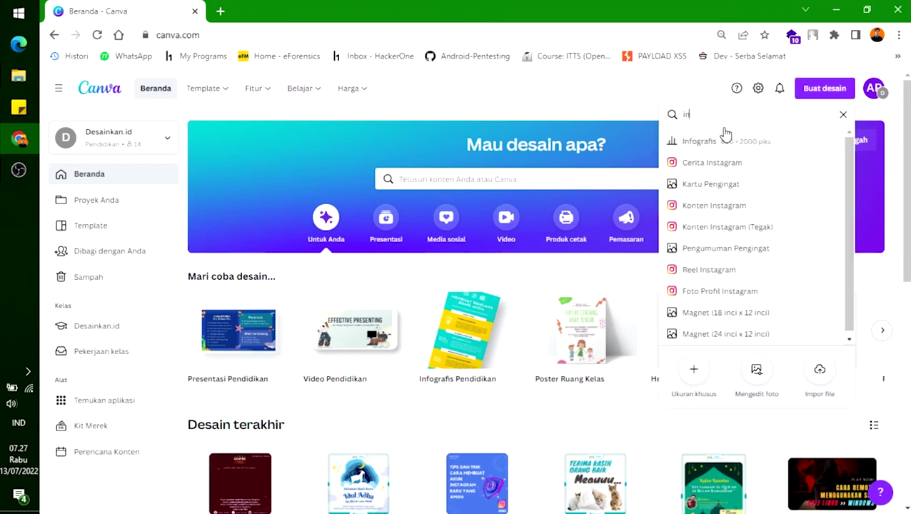
text(s)
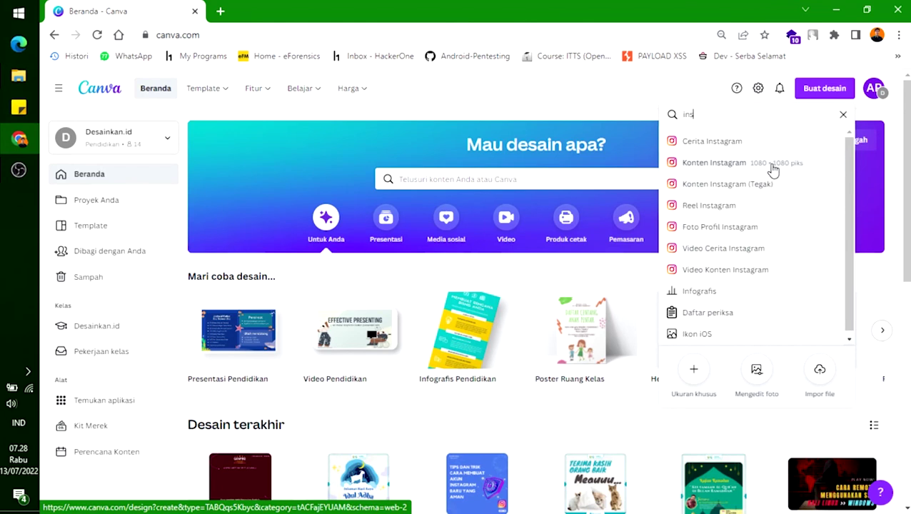
click(740, 171)
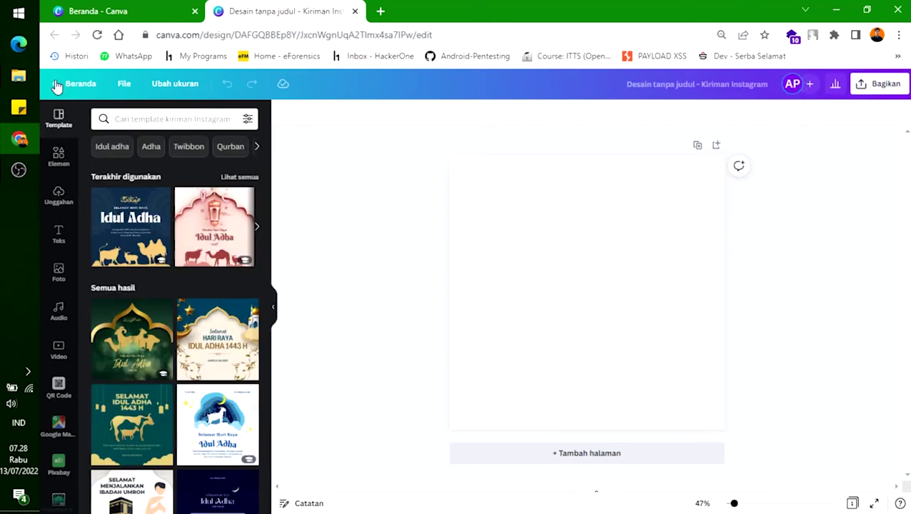
Step: Upload ragam-jenis-jeruk-lokal-yang-penuh-khasiat-jeruk-sambas-jadi-andalan-3ejCADEvU7.jpg from the Pictures folder to the design's media library
click(59, 198)
click(164, 150)
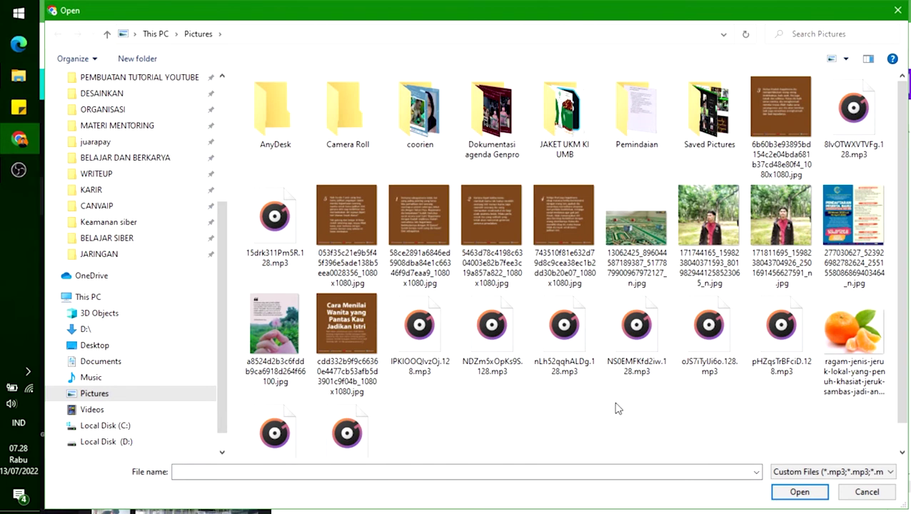
click(841, 359)
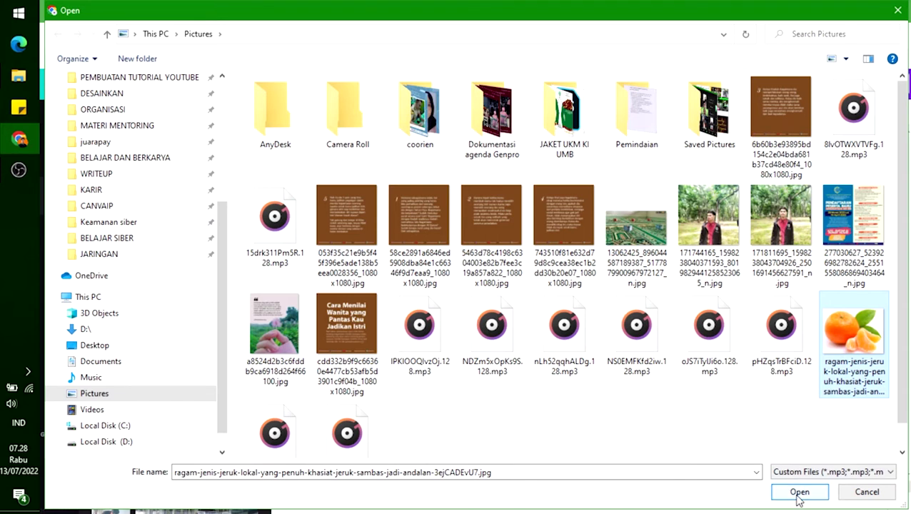
click(797, 494)
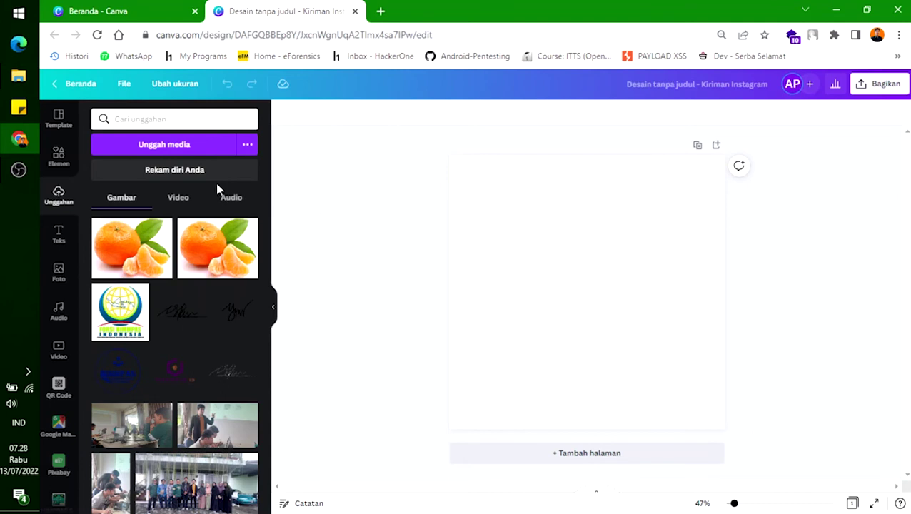
Step: Fill the blank page's background with the green from the brand kit palette
click(564, 275)
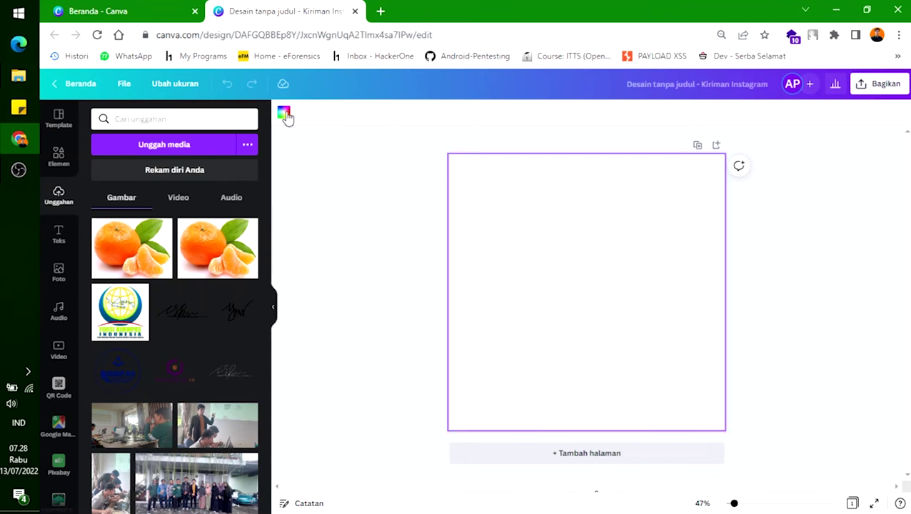
click(284, 114)
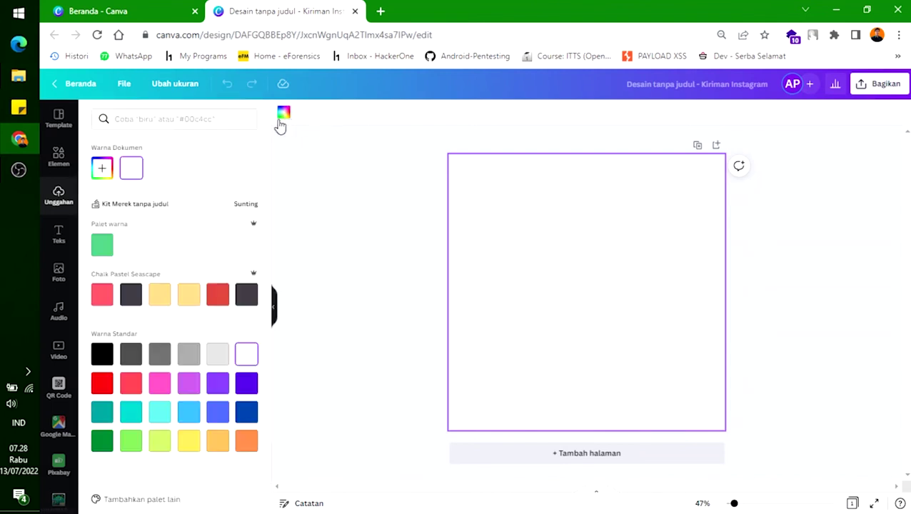
click(101, 245)
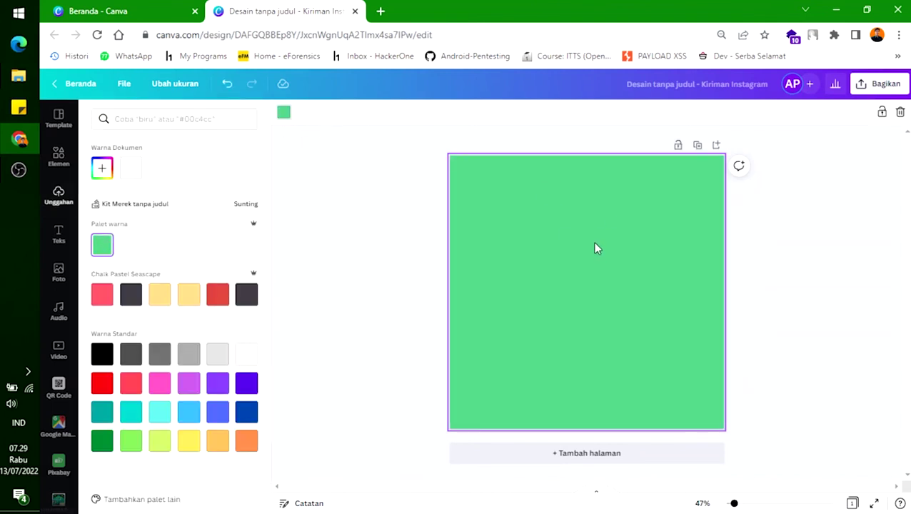
click(389, 204)
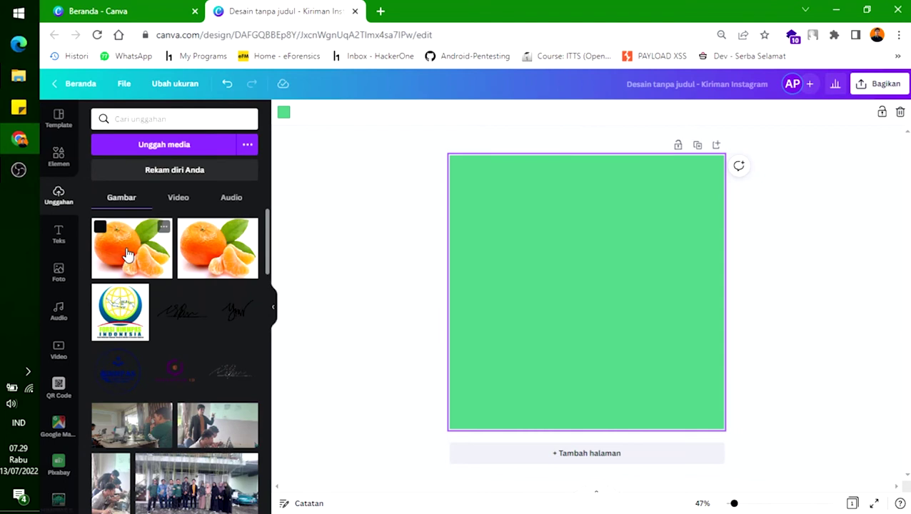
Step: Place the uploaded orange fruit photo on the green page
drag(127, 255, 214, 243)
click(133, 260)
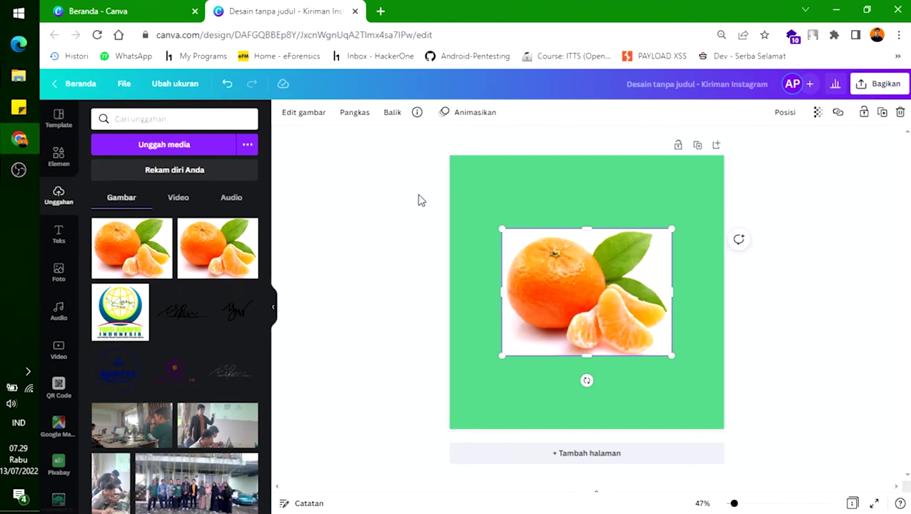
click(542, 190)
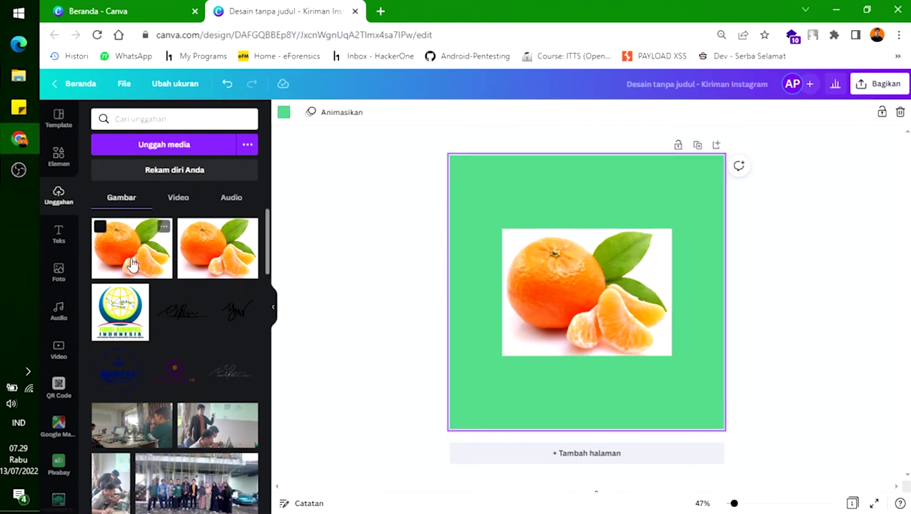
Step: Enlarge the orange photo to about three quarters of the page width and keep it horizontally centred
mouse_move(587, 287)
mouse_down()
mouse_move(595, 260)
mouse_move(597, 280)
mouse_up()
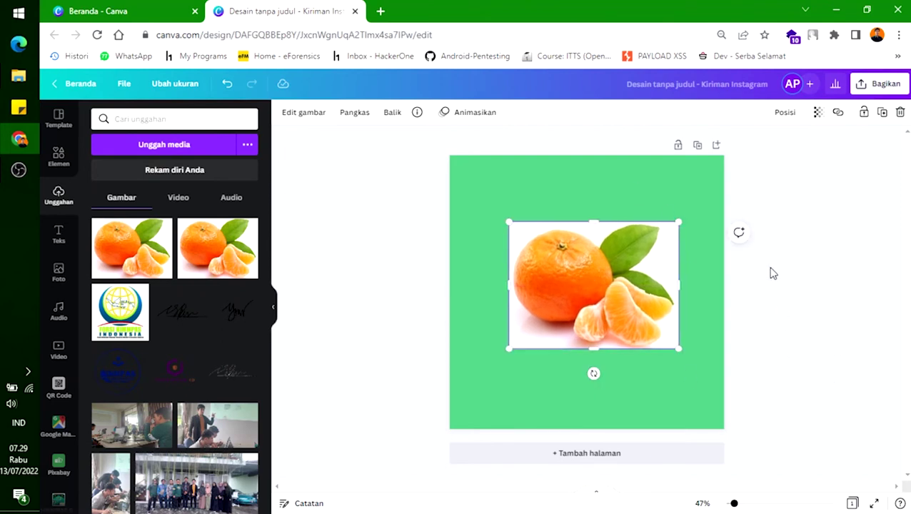
click(743, 282)
drag(642, 276, 640, 286)
click(647, 187)
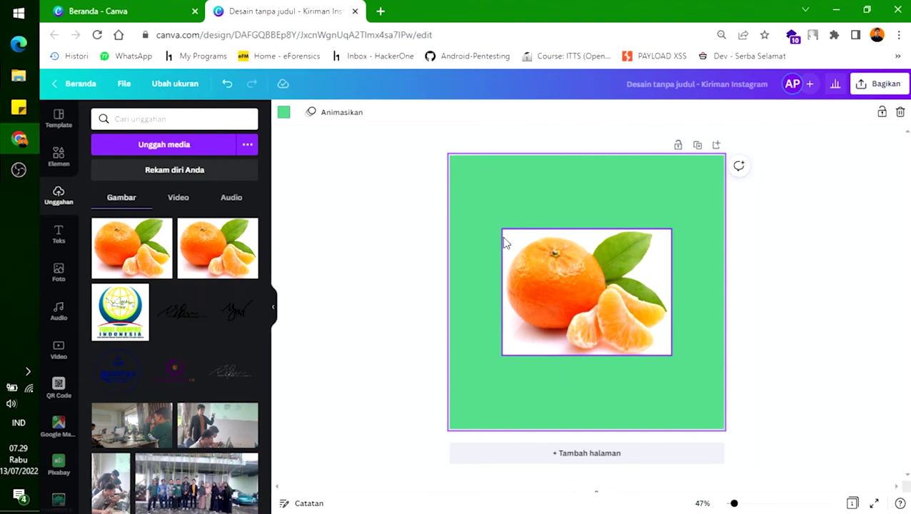
drag(605, 290, 592, 283)
drag(657, 348, 690, 375)
drag(636, 305, 631, 300)
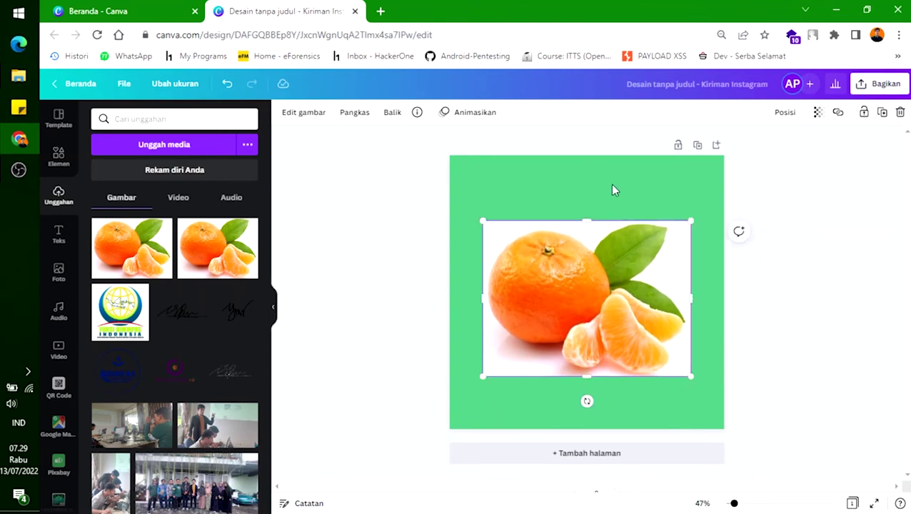
click(611, 207)
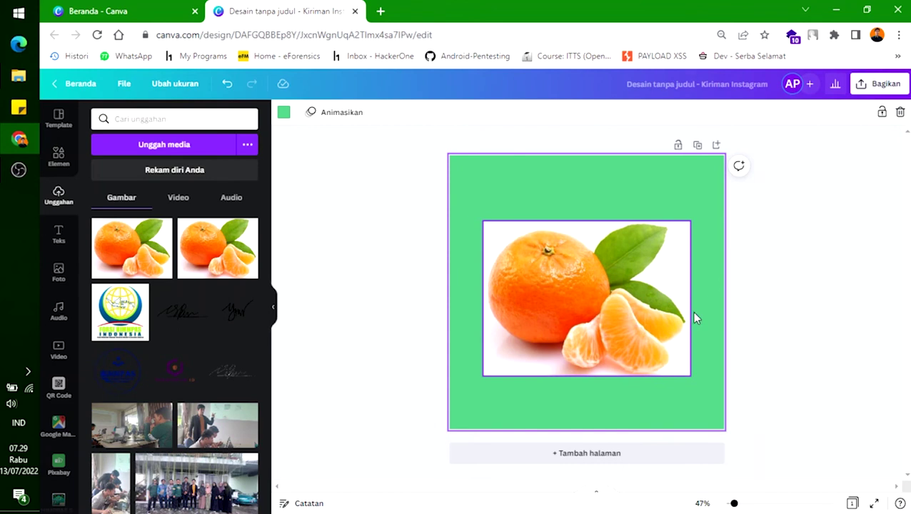
Step: Remove the white background of the orange photo with Penghapus Latar Belakang and deselect the image
click(274, 307)
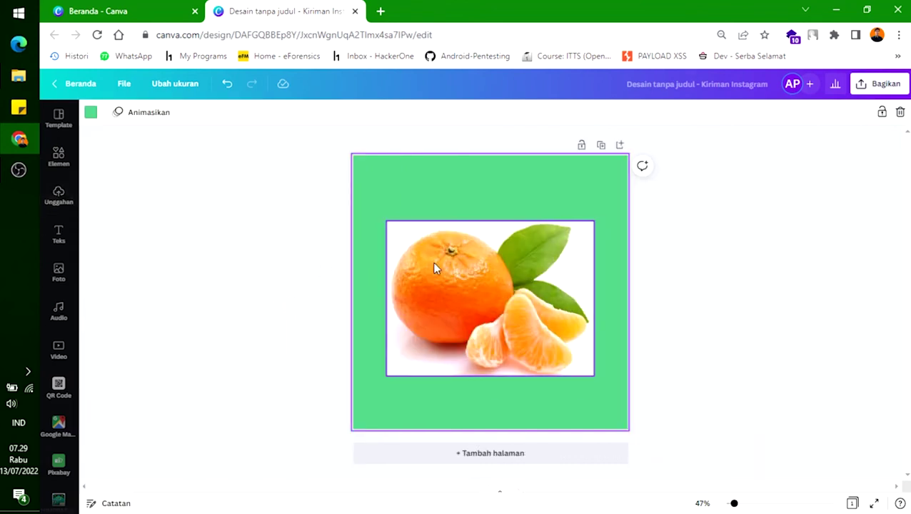
click(461, 267)
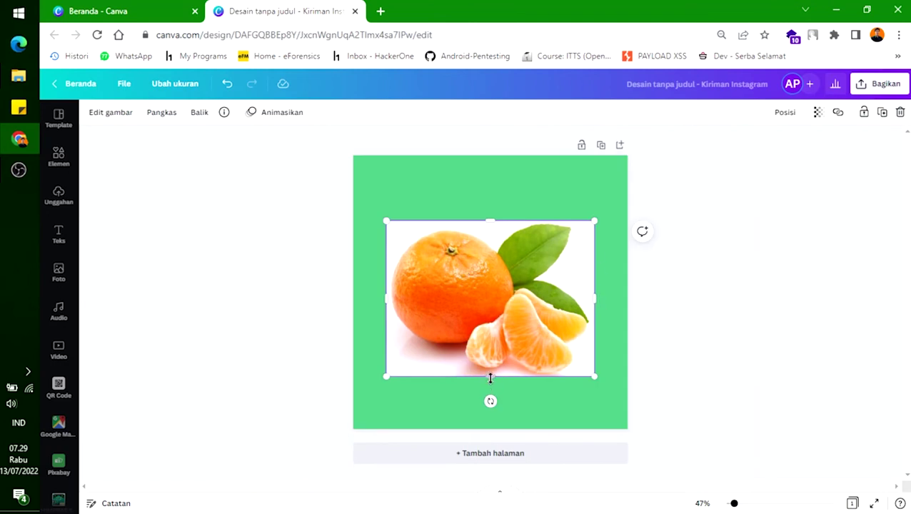
click(111, 114)
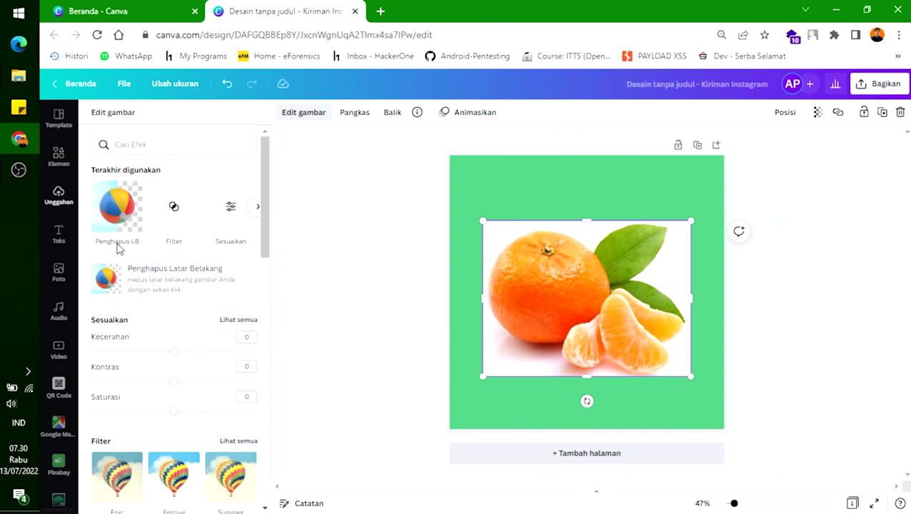
click(163, 276)
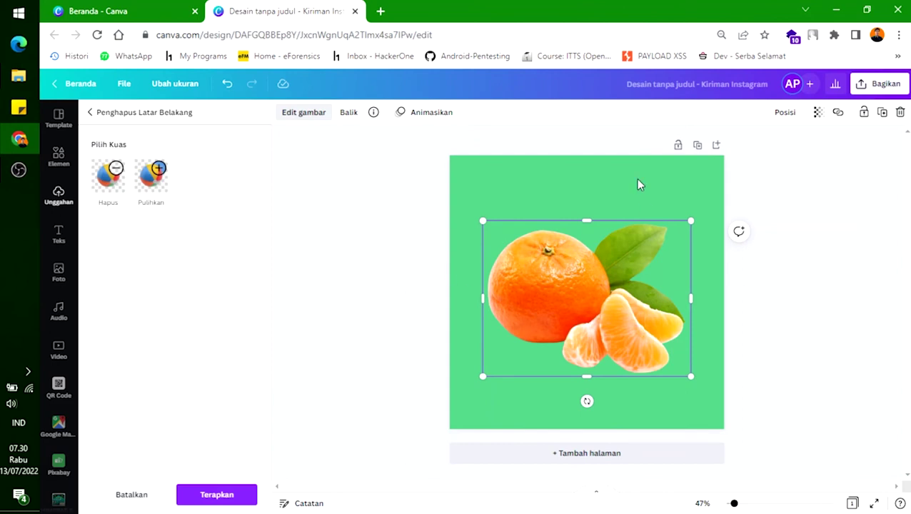
key(Escape)
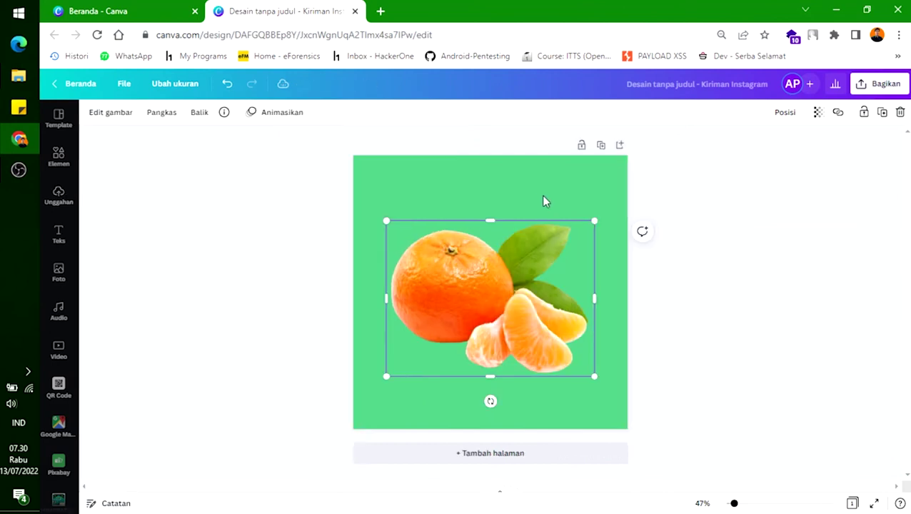
click(616, 240)
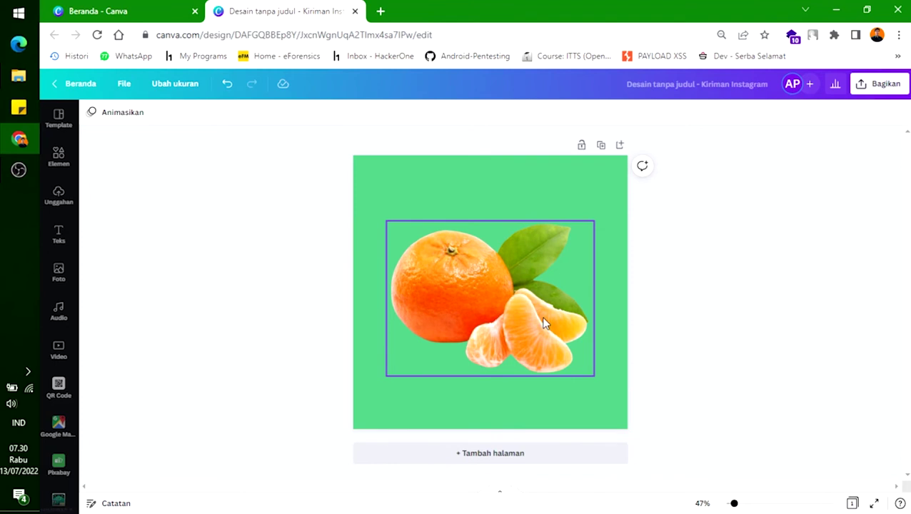
click(512, 183)
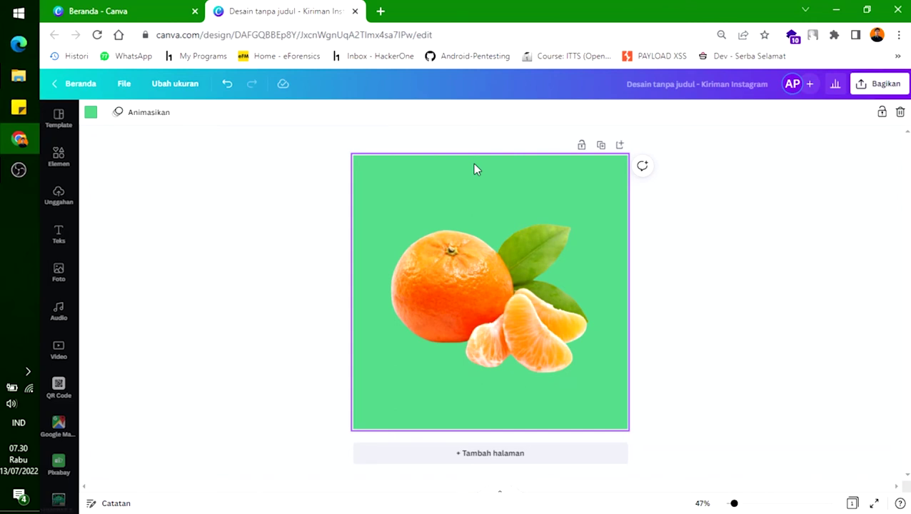
Step: Move the orange cutout slightly lower and to the left on the page
click(509, 298)
drag(509, 299, 503, 323)
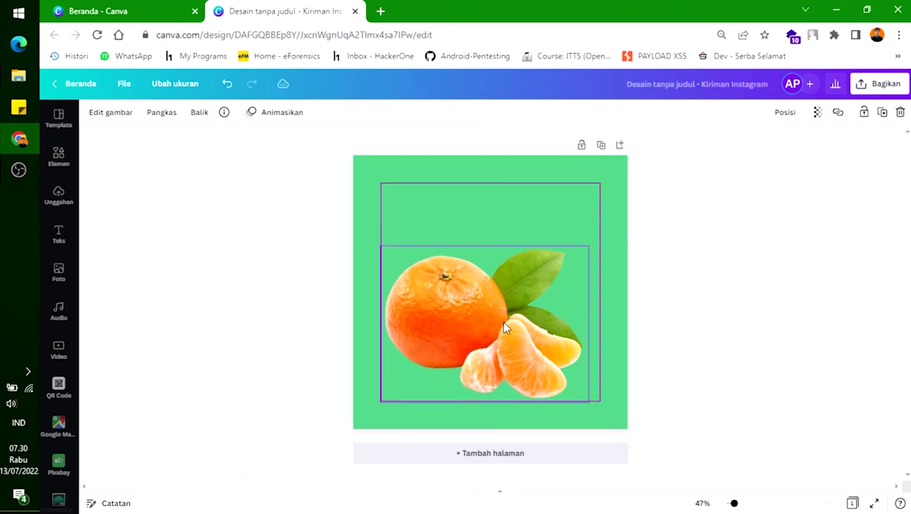
click(493, 214)
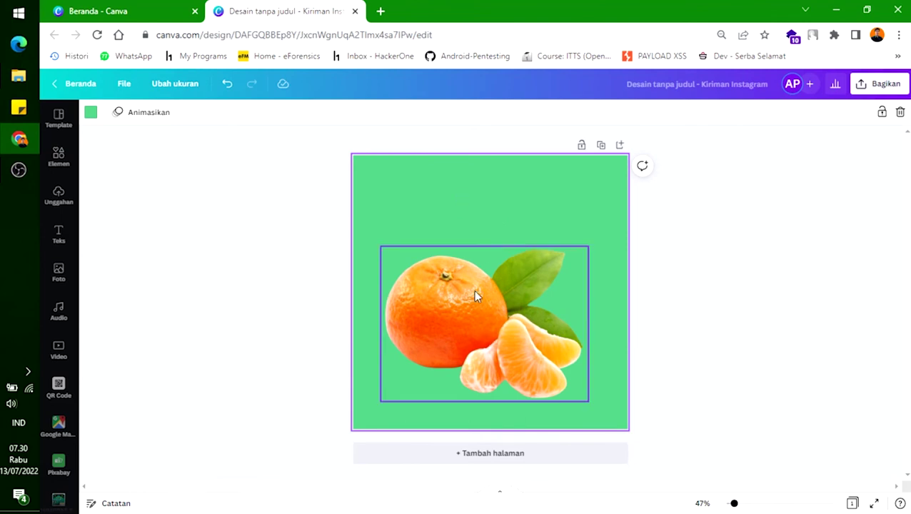
click(489, 341)
key(Escape)
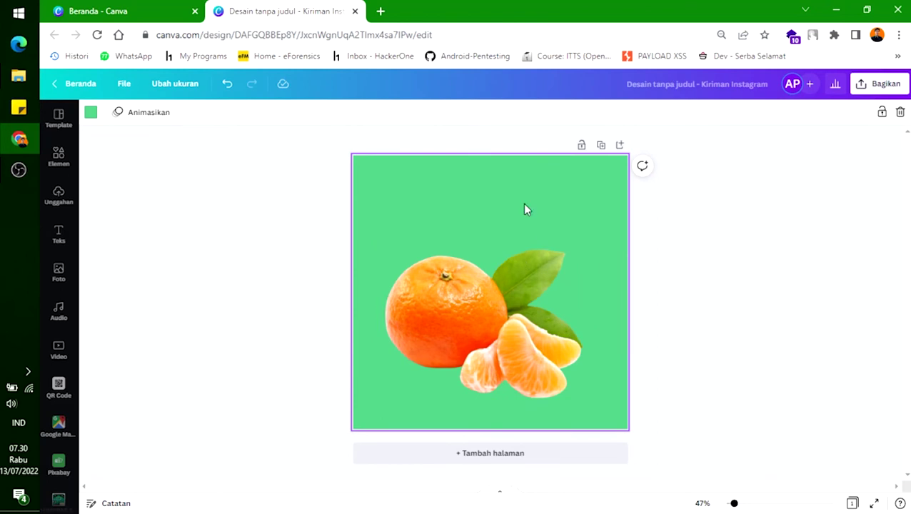
click(490, 329)
click(500, 227)
Step: Open Penghapus Latar Belakang for the orange cutout and choose the Hapus brush
click(492, 322)
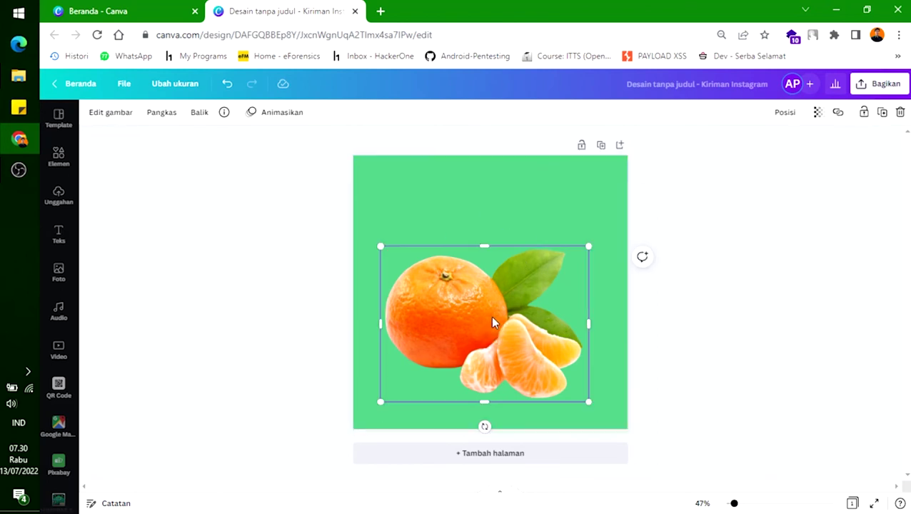
click(111, 112)
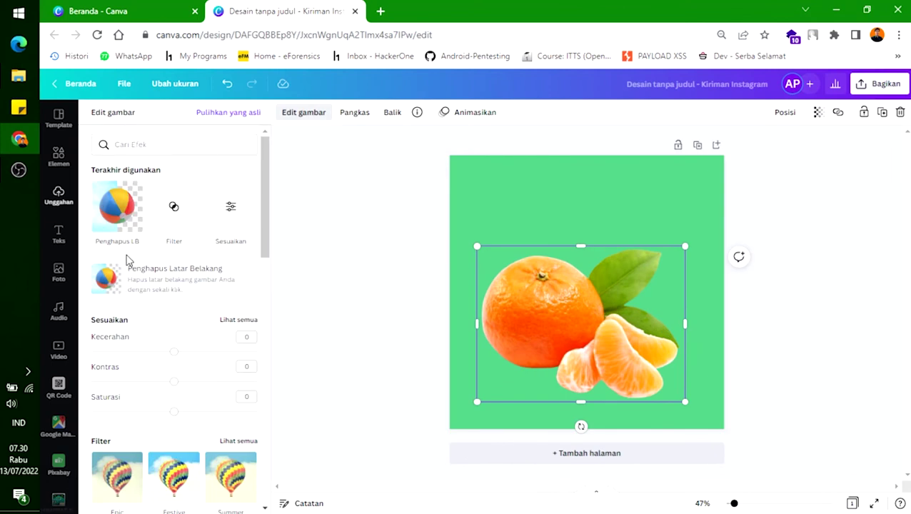
click(142, 278)
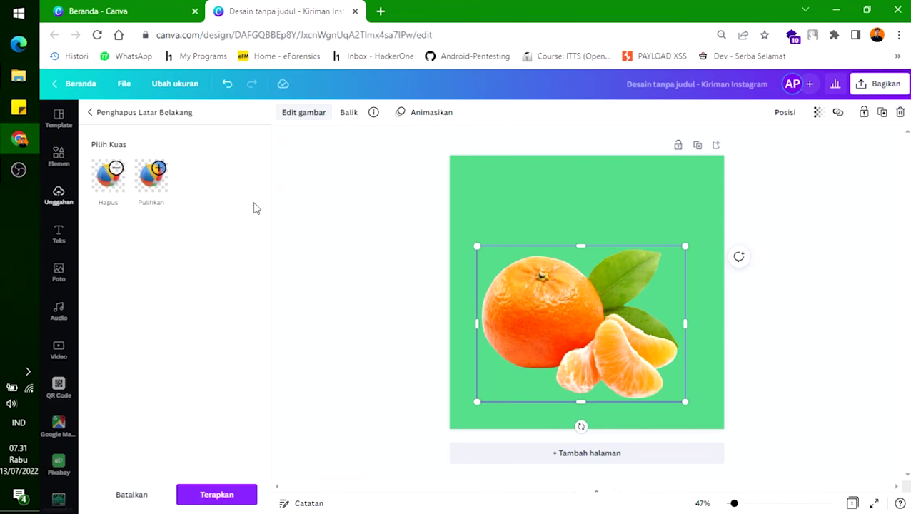
click(108, 187)
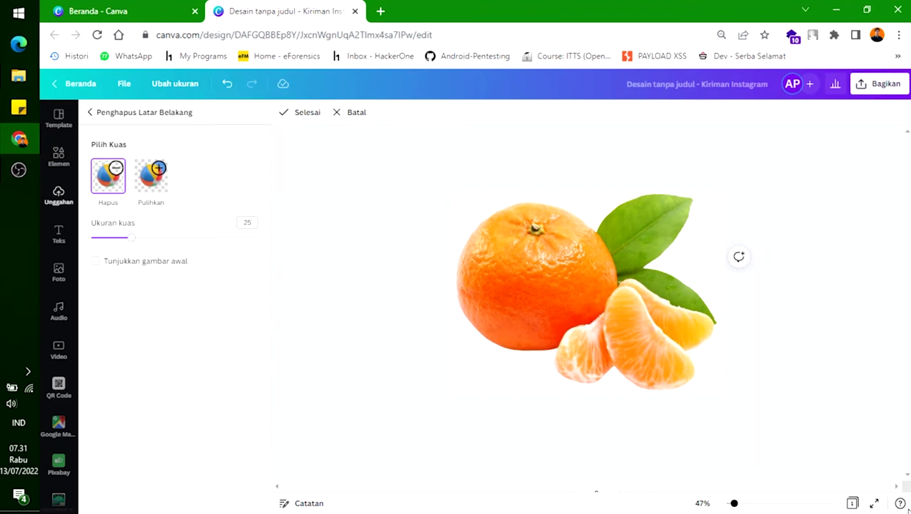
Step: Set the Hapus brush size to 21 and erase the lower leaf's edge along the peeled orange segments
drag(735, 503, 743, 504)
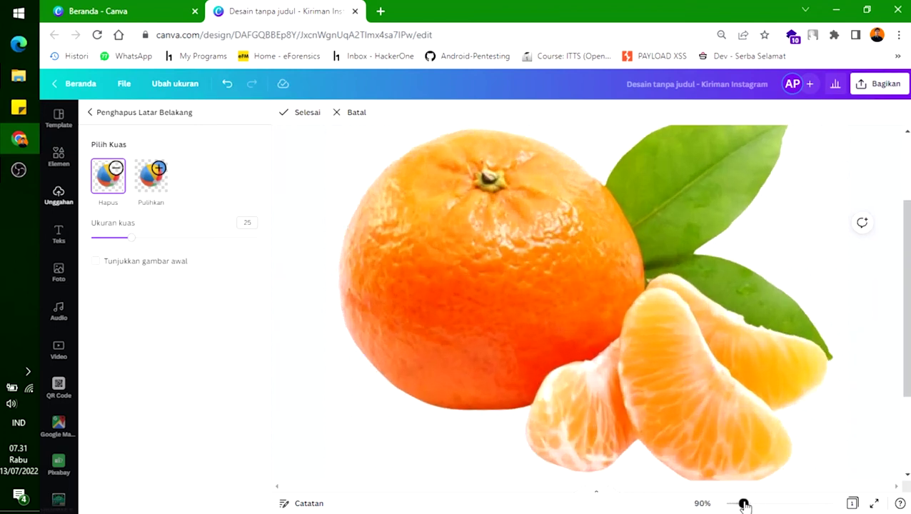
scroll(615, 191, up, 2)
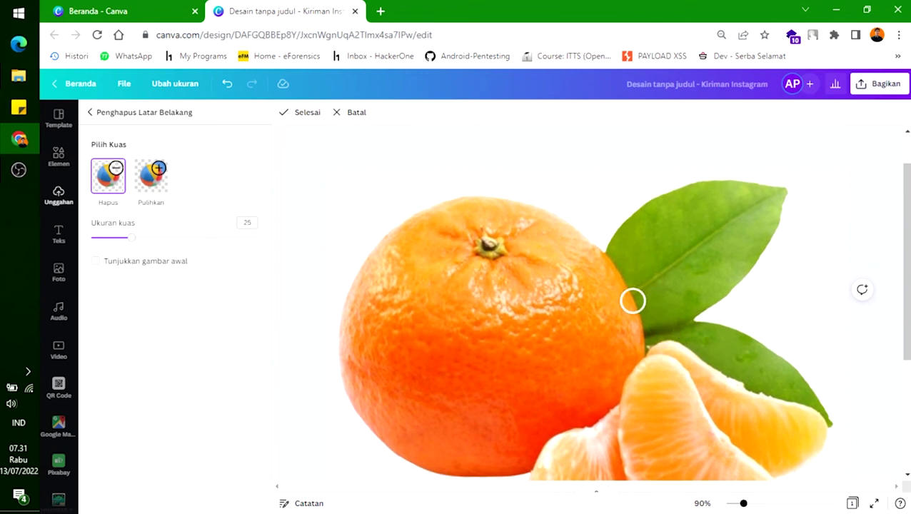
drag(131, 239, 125, 238)
scroll(617, 215, down, 4)
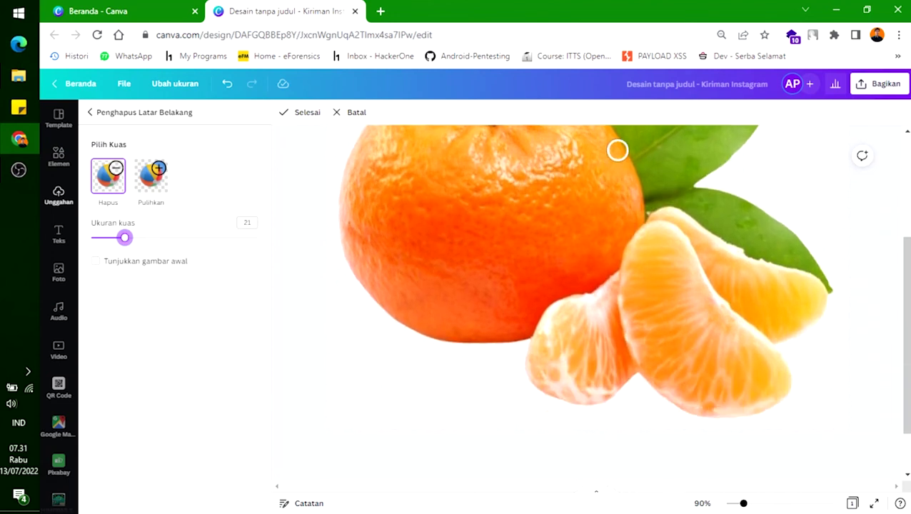
scroll(702, 238, up, 2)
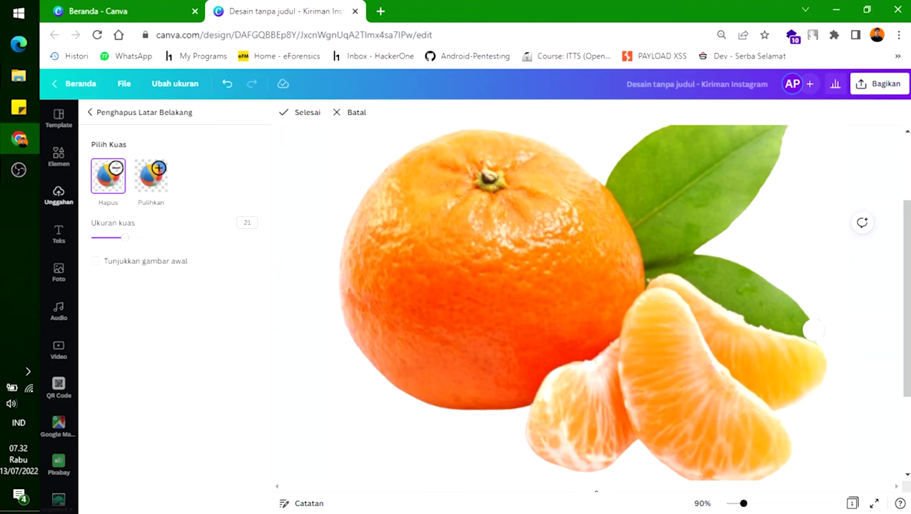
mouse_move(806, 329)
mouse_down()
mouse_move(751, 314)
mouse_move(683, 267)
mouse_move(661, 265)
mouse_up()
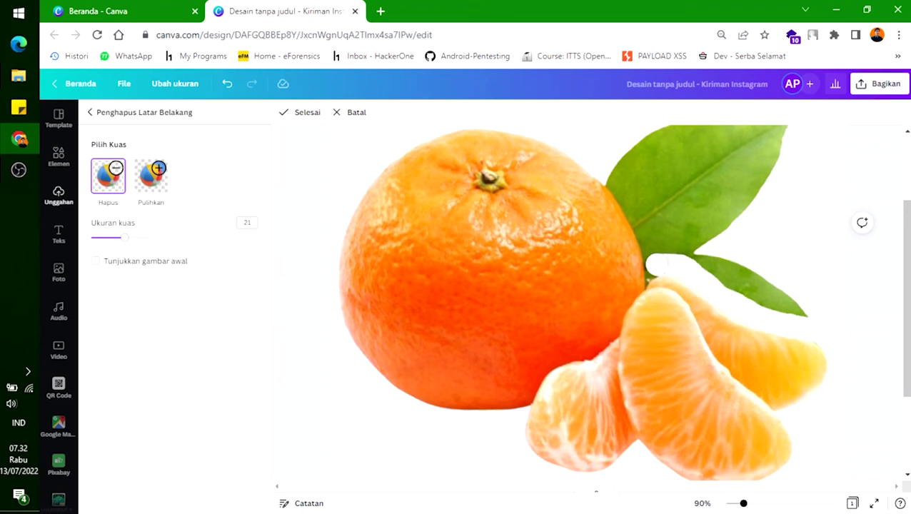
Step: Erase the parts of both leaves that touch the edge of the whole orange
scroll(657, 279, up, 3)
scroll(647, 288, down, 3)
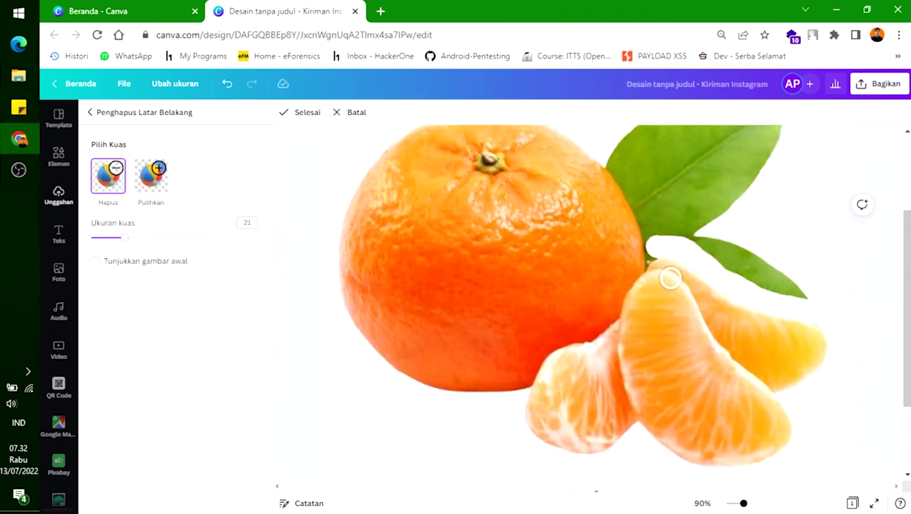
scroll(662, 287, up, 1)
drag(657, 313, 611, 230)
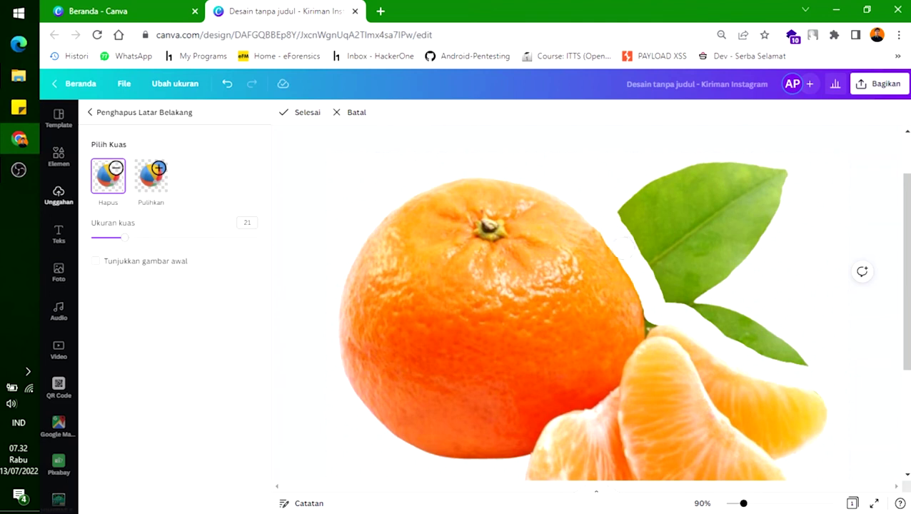
Step: Erase the green remnants in the gap between the whole orange and the segments with brush sizes 8 and 5
scroll(653, 271, down, 2)
scroll(662, 277, up, 2)
drag(744, 503, 753, 504)
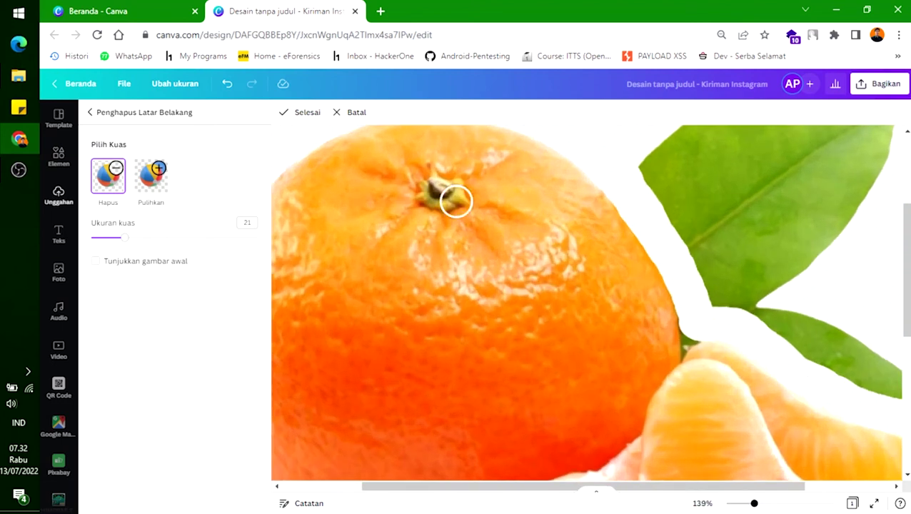
drag(125, 238, 103, 238)
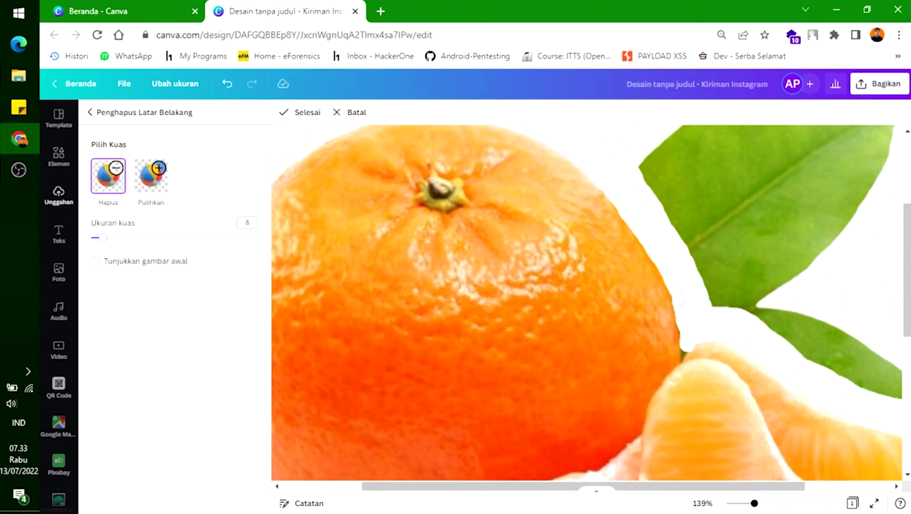
scroll(699, 343, down, 2)
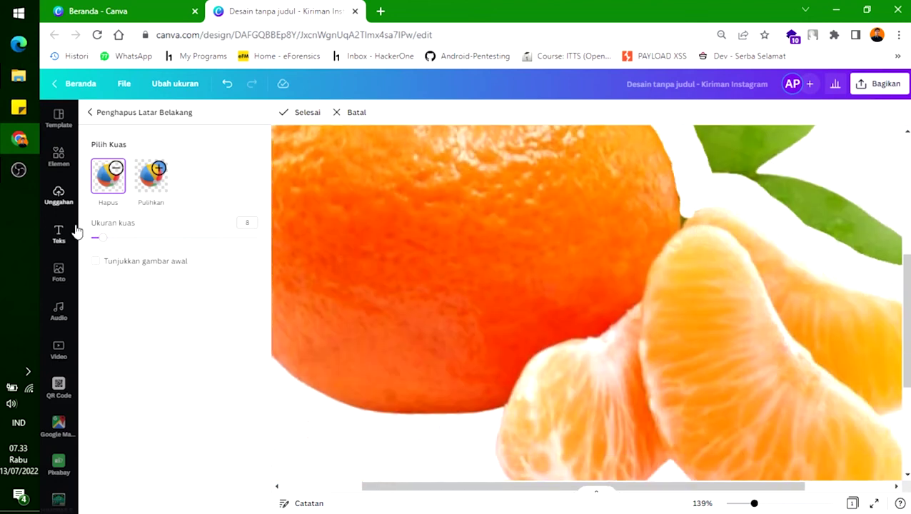
drag(106, 239, 97, 238)
scroll(686, 207, up, 2)
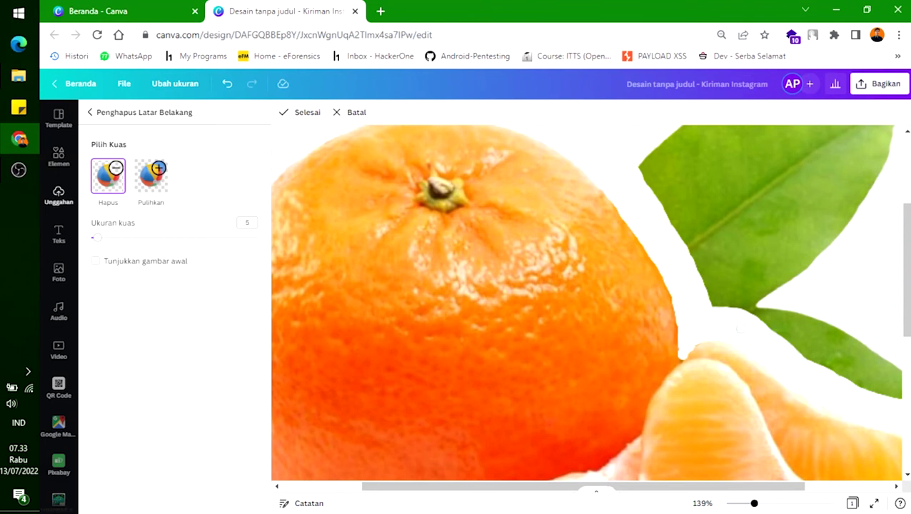
scroll(722, 325, up, 2)
scroll(643, 318, down, 1)
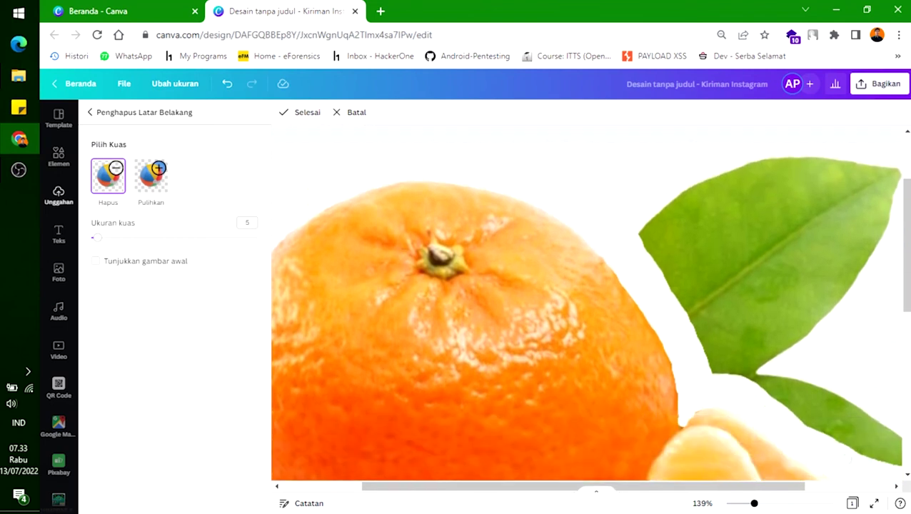
scroll(585, 300, down, 1)
Step: Set the Hapus brush size to 41 and erase the remainder of both leaves
drag(754, 503, 746, 503)
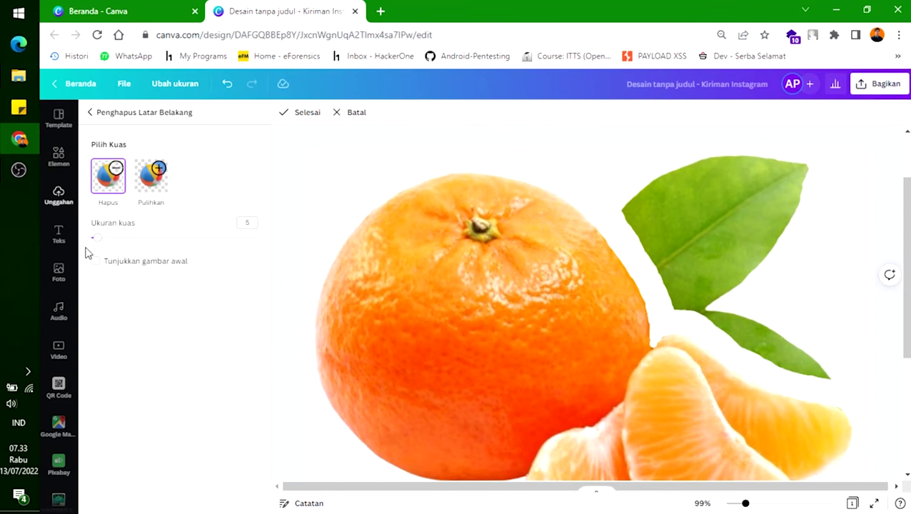
drag(98, 242, 124, 238)
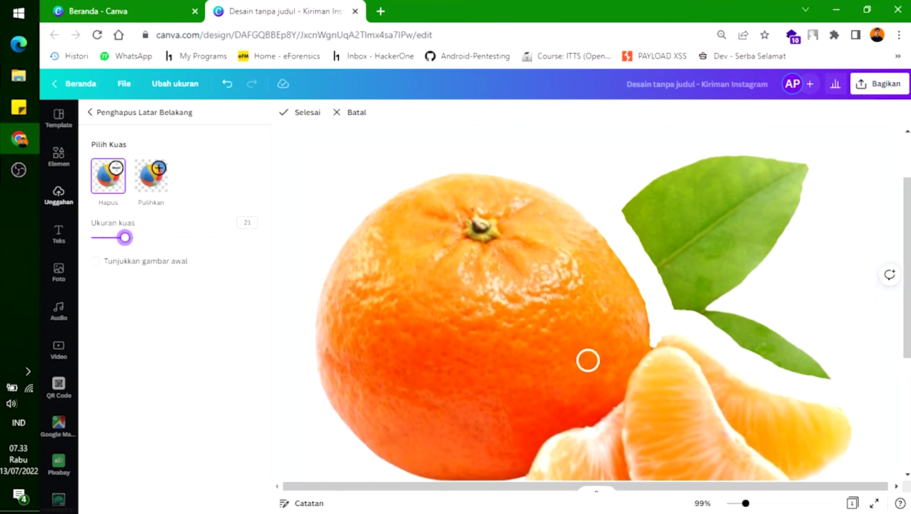
click(157, 239)
mouse_move(805, 173)
mouse_down()
mouse_move(644, 197)
mouse_move(725, 158)
mouse_move(629, 212)
mouse_move(684, 280)
mouse_up()
drag(690, 308, 825, 376)
mouse_move(758, 293)
mouse_down()
mouse_move(685, 242)
mouse_move(669, 217)
mouse_move(783, 186)
mouse_move(768, 226)
mouse_move(714, 261)
mouse_up()
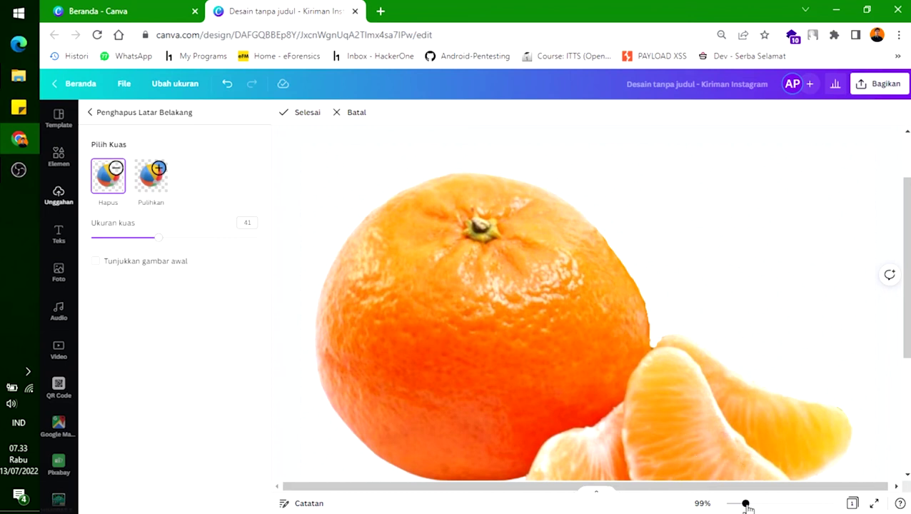
Step: Finish the brush edit and move the leafless orange cutout slightly lower on the green page
drag(745, 504, 733, 504)
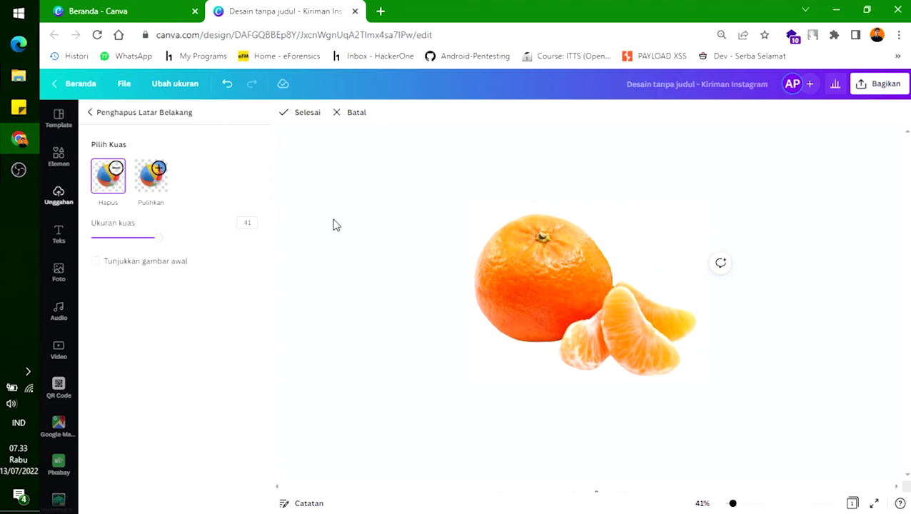
click(303, 114)
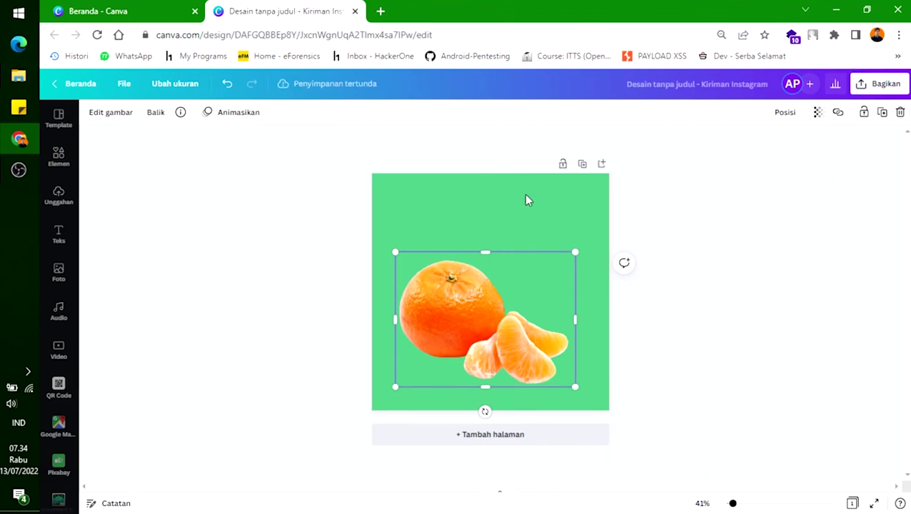
drag(493, 329, 474, 331)
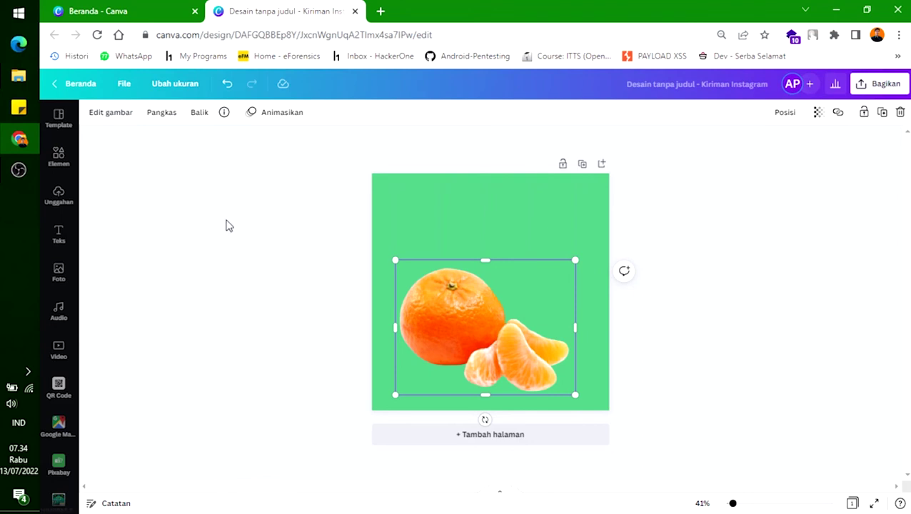
Step: Reopen Penghapus Latar Belakang for the cutout and erase the rear orange segment with the Hapus brush at size 25
click(107, 113)
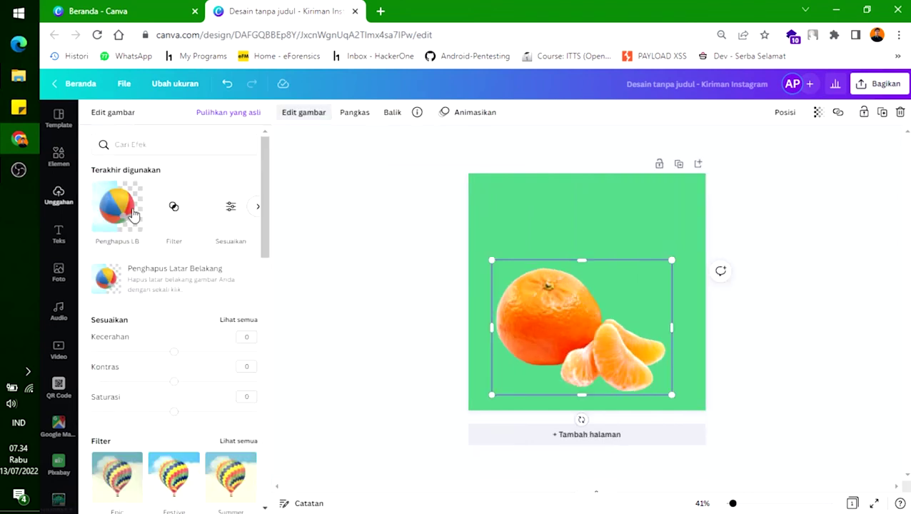
click(128, 218)
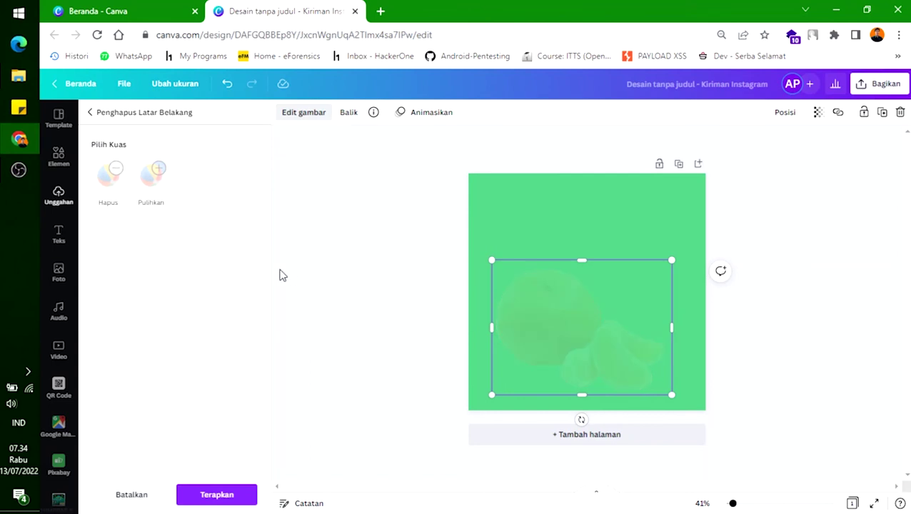
click(107, 180)
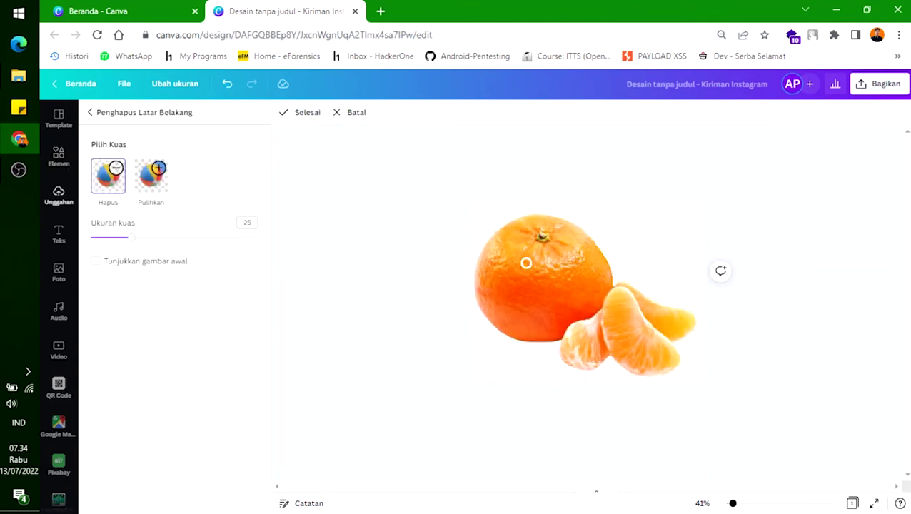
mouse_move(699, 325)
mouse_down()
mouse_move(672, 312)
mouse_move(677, 327)
mouse_move(660, 310)
mouse_move(682, 334)
mouse_up()
mouse_move(688, 323)
mouse_down()
mouse_move(665, 303)
mouse_move(678, 336)
mouse_up()
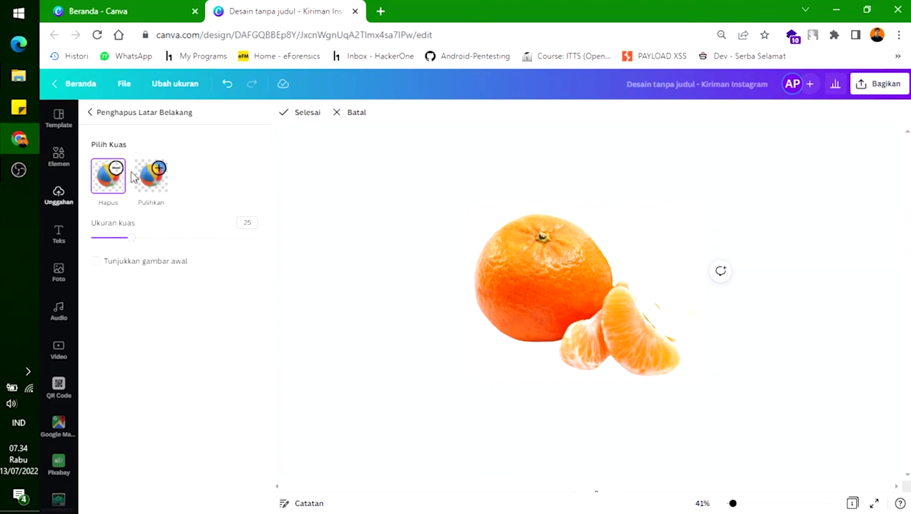
Step: Restore the erased rear orange segment with the Pulihkan brush, cancel the brush edit and deselect the image
click(152, 179)
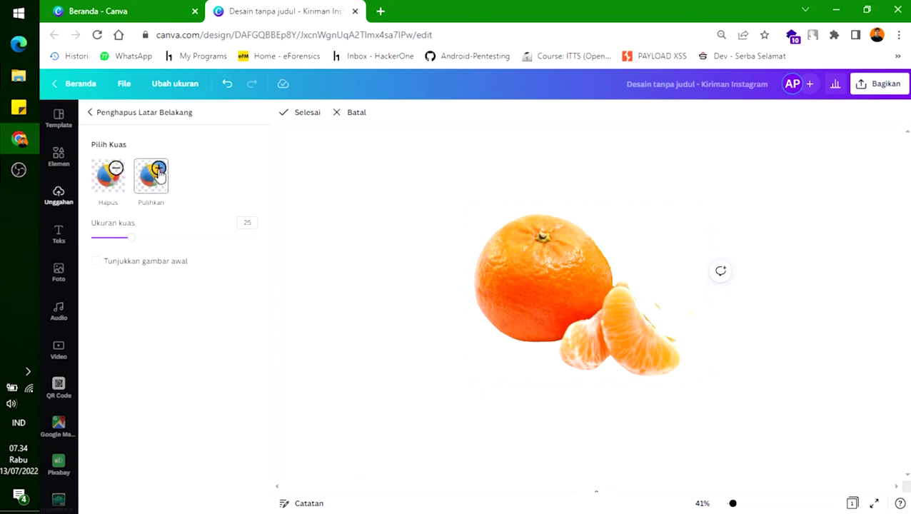
mouse_move(630, 292)
mouse_down()
mouse_move(667, 338)
mouse_move(651, 299)
mouse_move(667, 334)
mouse_move(683, 333)
mouse_move(685, 312)
mouse_move(693, 320)
mouse_move(662, 347)
mouse_move(703, 329)
mouse_move(701, 320)
mouse_move(666, 335)
mouse_move(692, 329)
mouse_move(694, 318)
mouse_move(675, 305)
mouse_move(651, 306)
mouse_move(670, 323)
mouse_up()
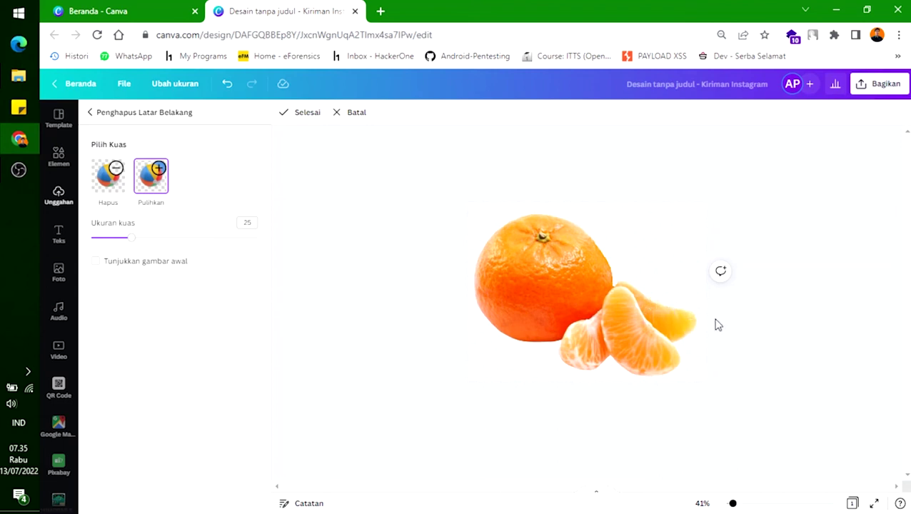
click(348, 115)
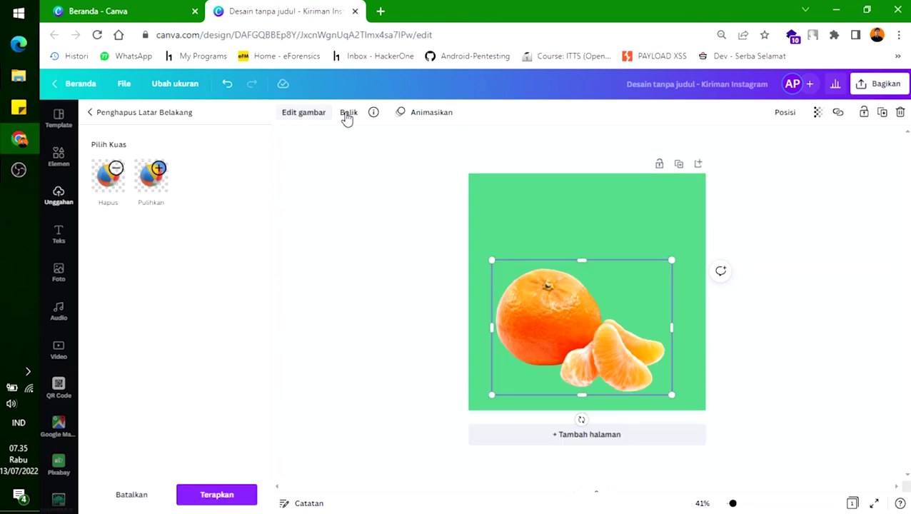
click(824, 228)
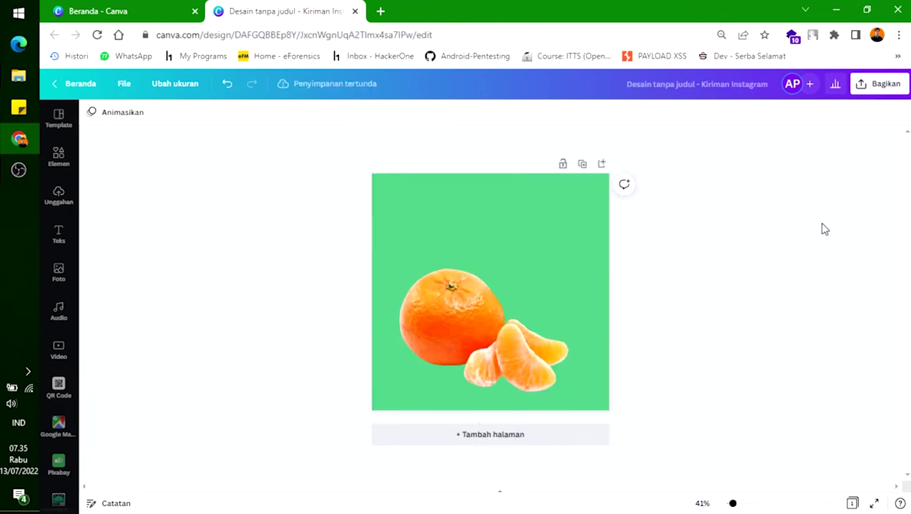
Step: Adjust the orange cutout's vertical position in the lower half of the page, moving it slightly up and back down
click(474, 305)
drag(474, 305, 475, 297)
click(491, 245)
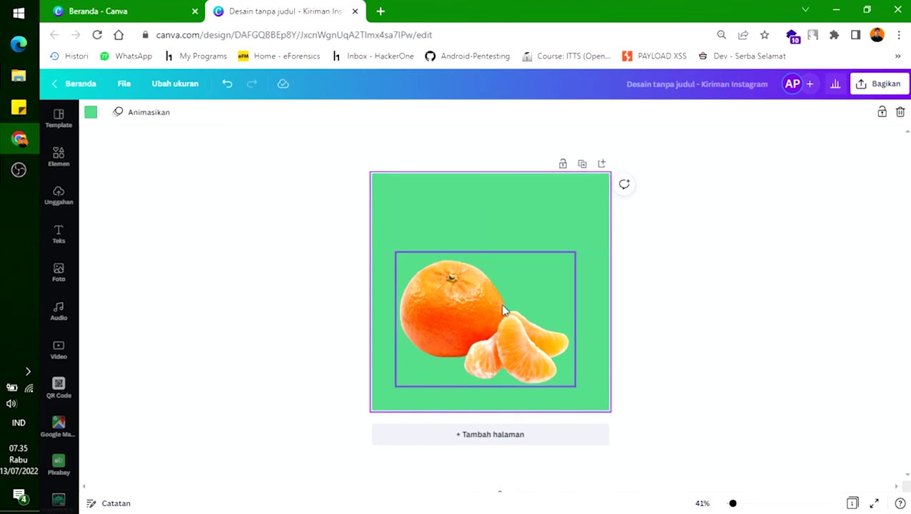
drag(510, 305, 510, 312)
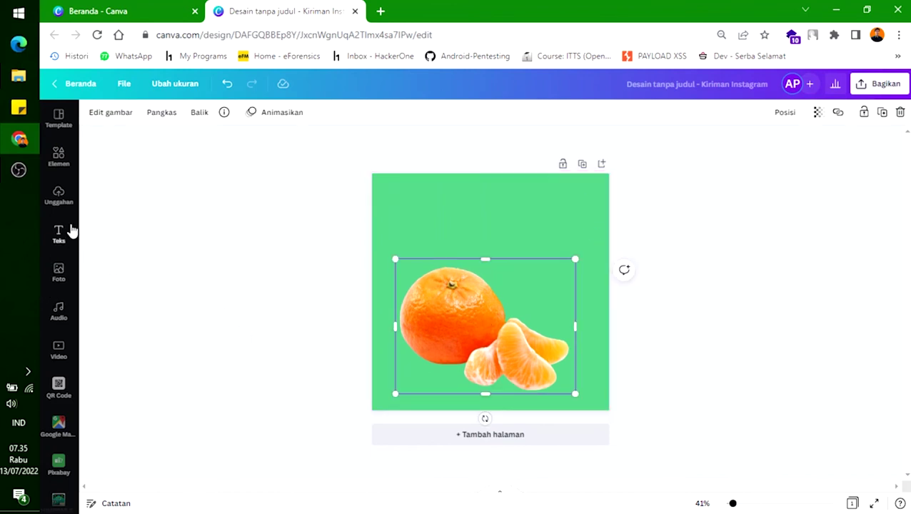
Step: Search the photo library for "gelas" and add the glass of iced tea to the green page
click(60, 273)
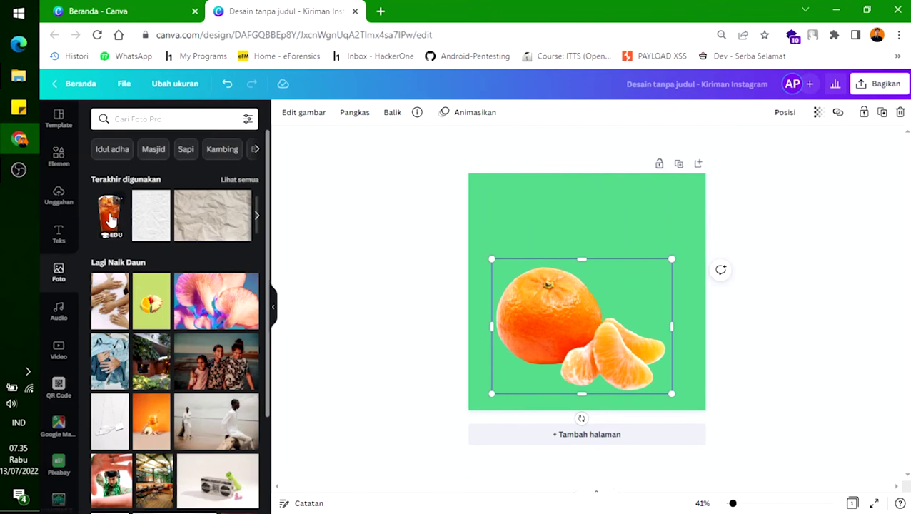
click(150, 119)
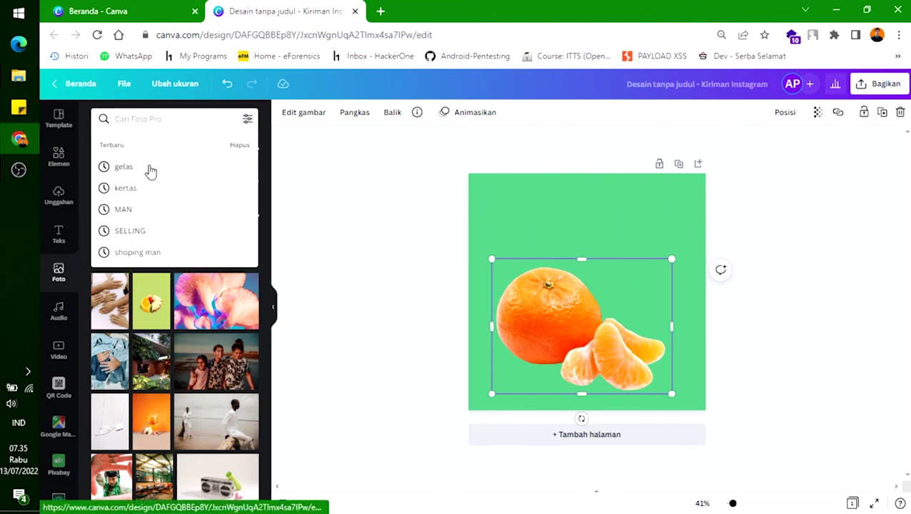
click(123, 167)
scroll(193, 286, down, 6)
scroll(197, 285, down, 1)
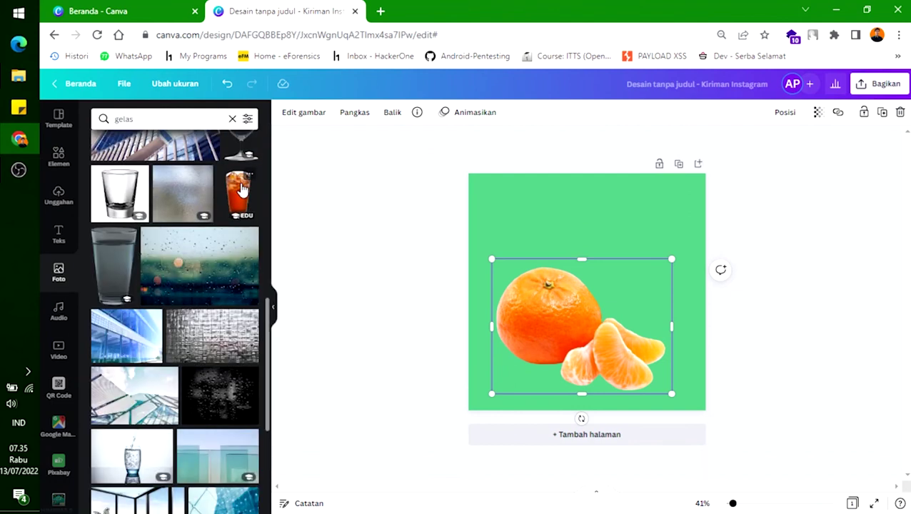
click(242, 187)
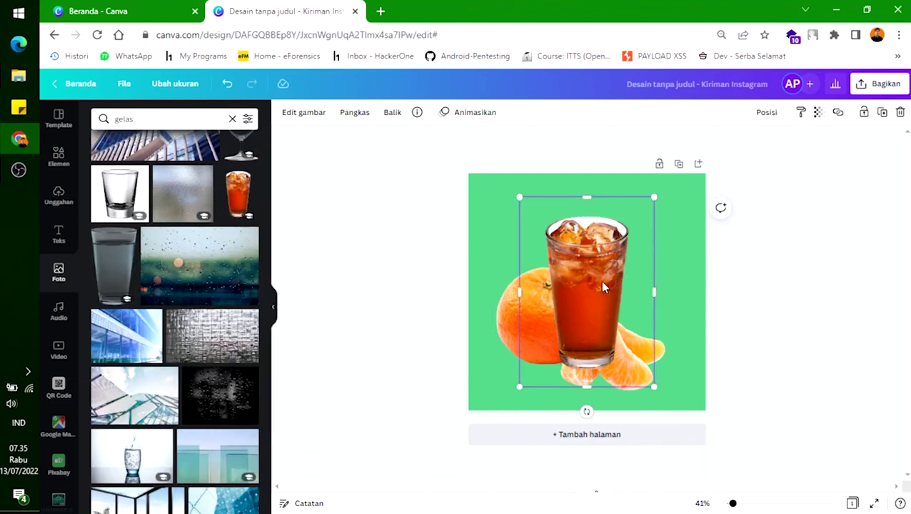
Step: Enlarge the iced tea glass and send it all the way behind the orange cutout
drag(654, 198, 677, 165)
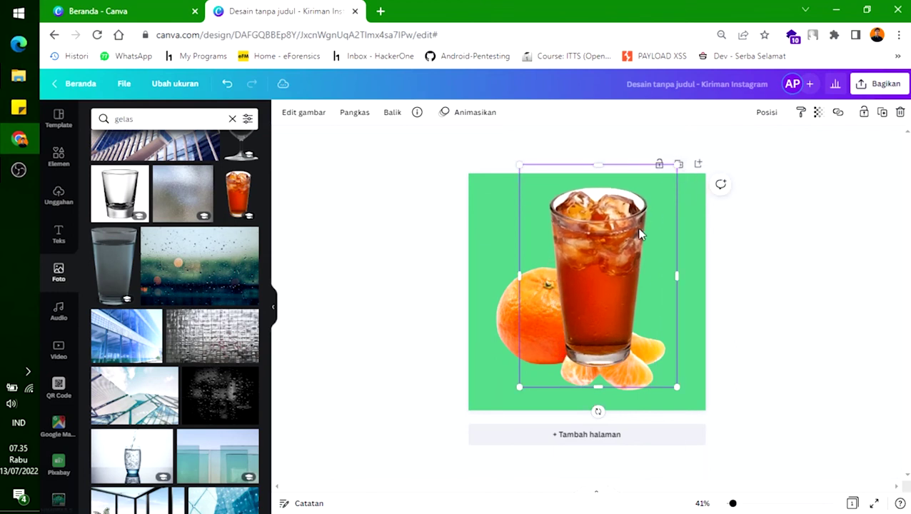
right_click(630, 246)
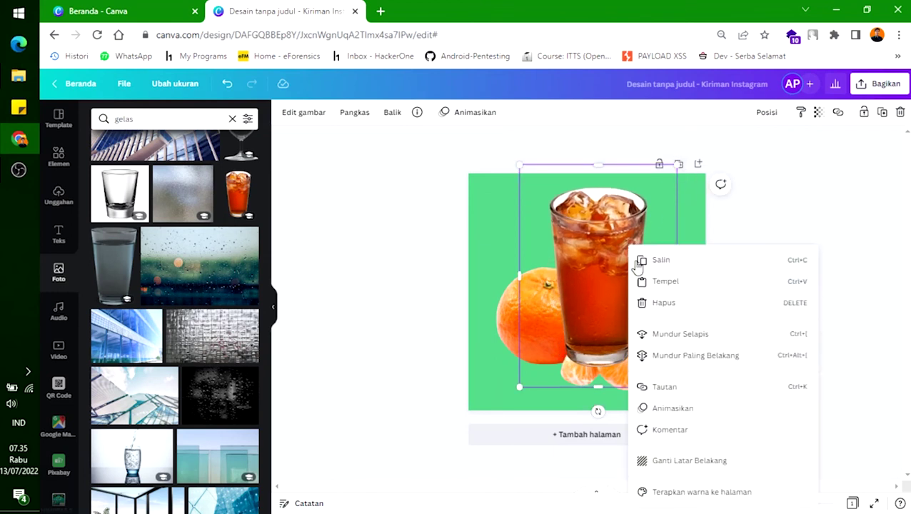
click(704, 356)
Step: Shrink the orange cutout and place it in front of the lower part of the glass
drag(553, 325, 564, 335)
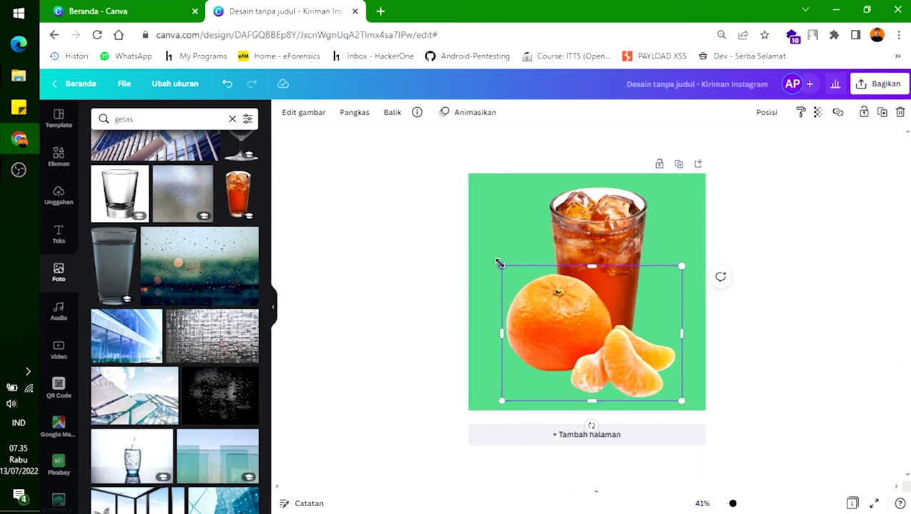
drag(499, 262, 541, 309)
drag(626, 346, 604, 326)
Step: Select the glass and orange together, reposition them on the page, resize them to about 729 by 1028, and deselect
click(730, 353)
drag(729, 354, 564, 311)
drag(659, 181, 692, 183)
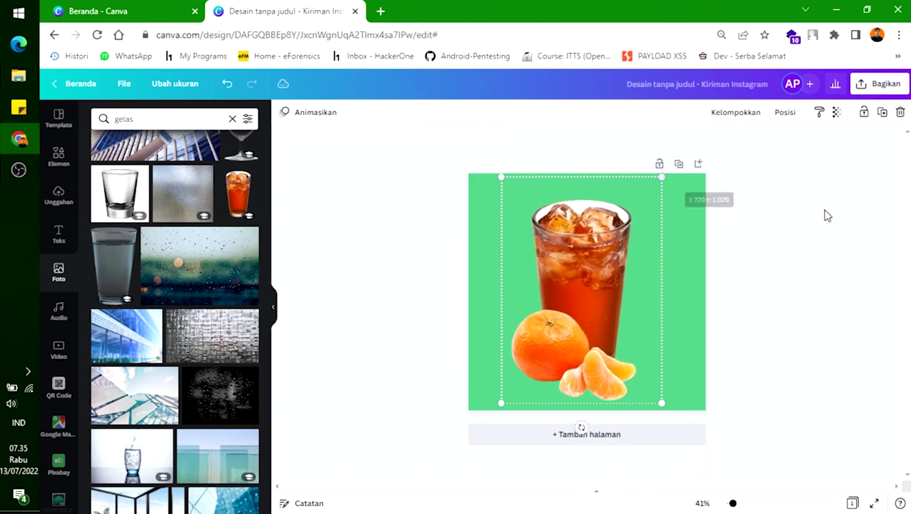
click(714, 335)
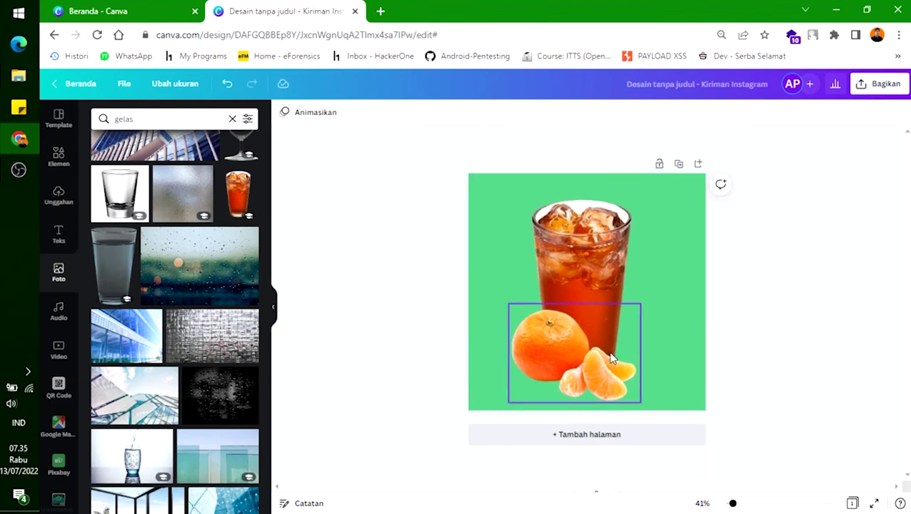